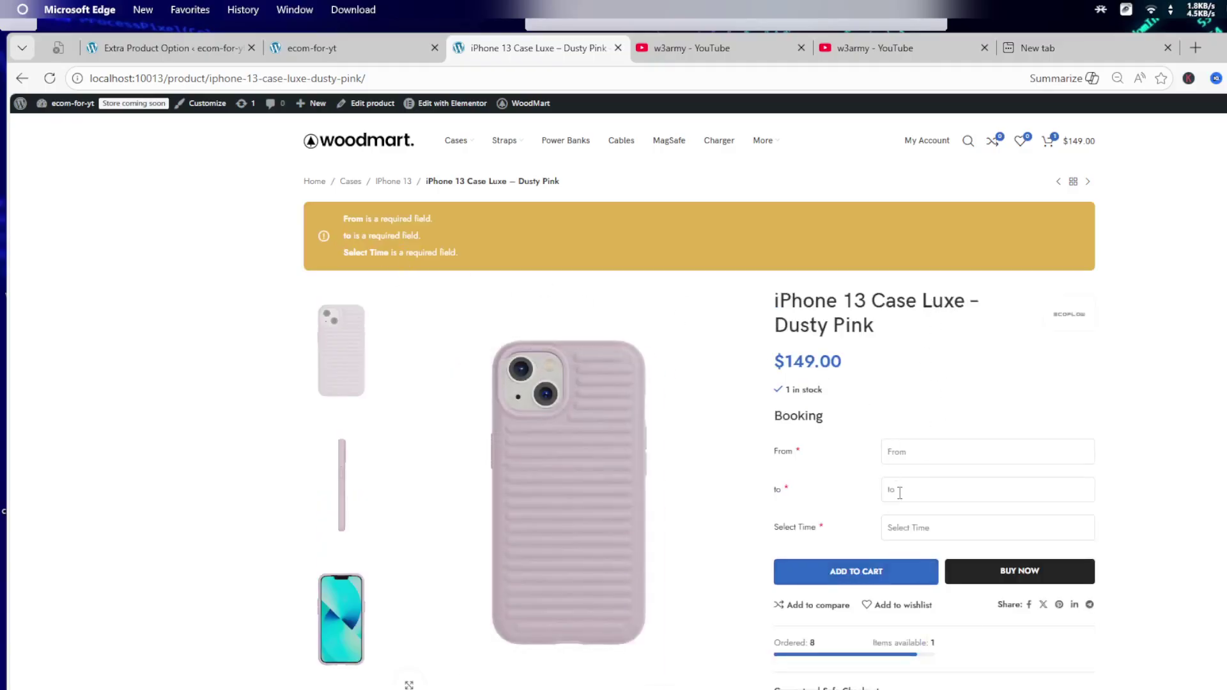
- Try to add the case to the cart with February 5, 2026 as From and to dates and 01:00 AM as time
{"action": "left_click", "coordinate": [923, 452]}
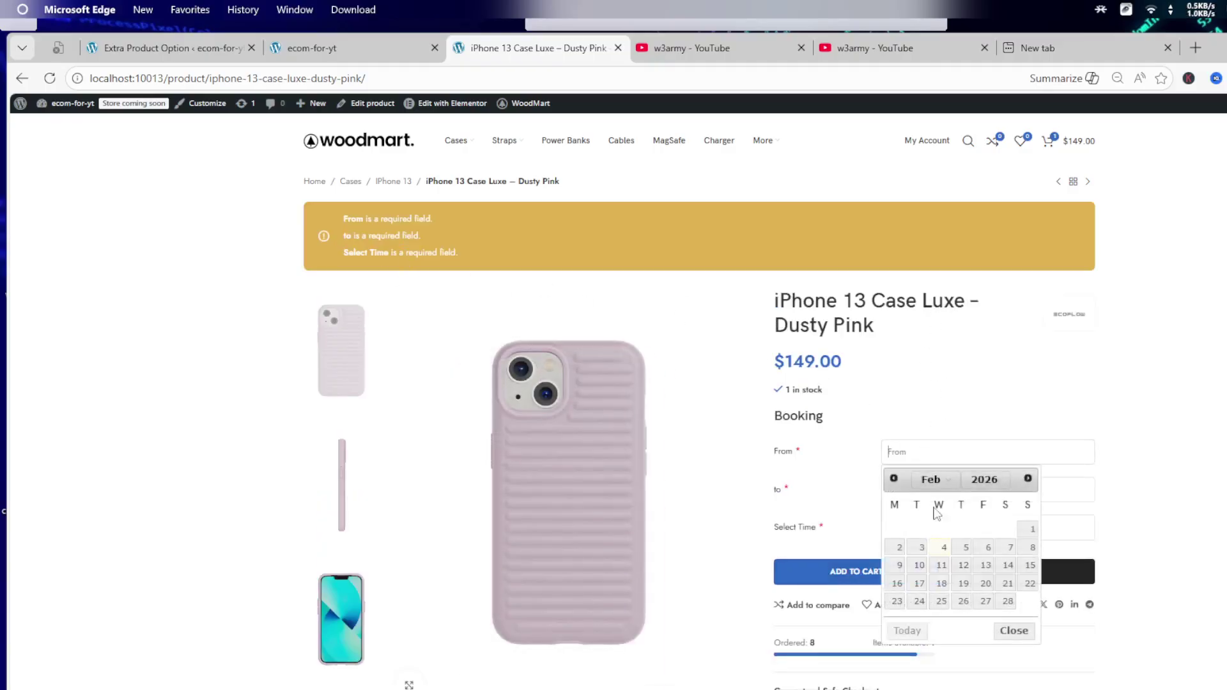
{"action": "left_click", "coordinate": [965, 549]}
{"action": "left_click", "coordinate": [922, 490]}
{"action": "left_click", "coordinate": [963, 586]}
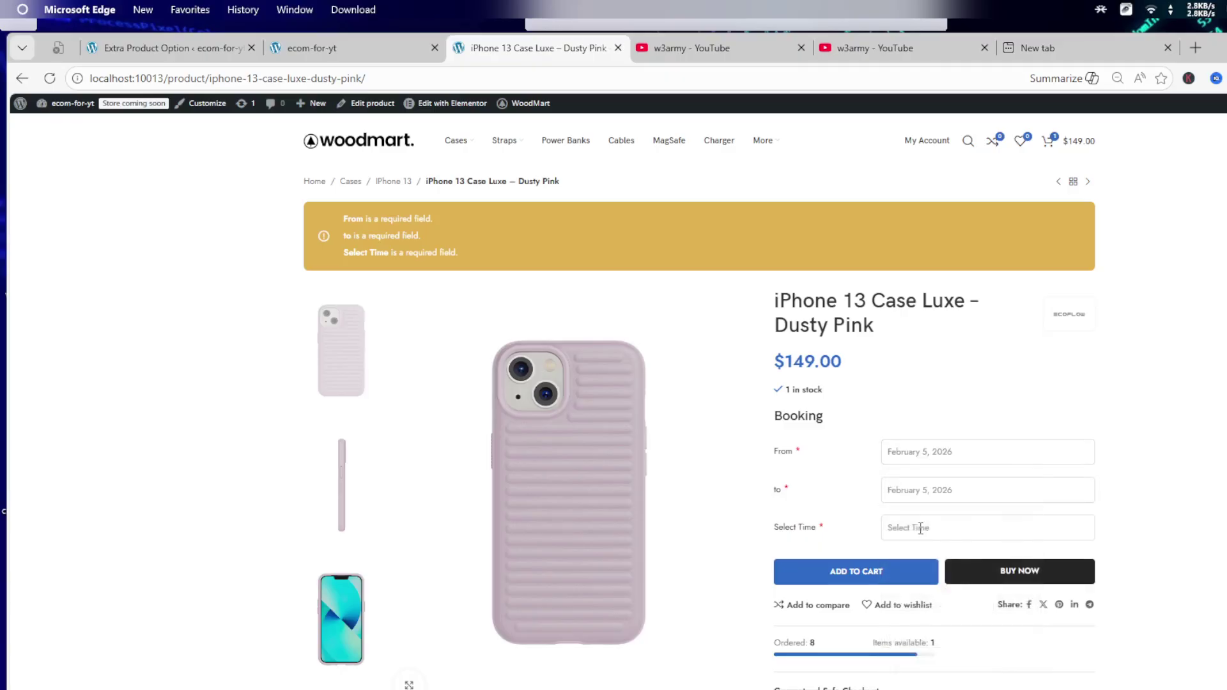
{"action": "left_click", "coordinate": [920, 529]}
{"action": "left_click", "coordinate": [898, 582]}
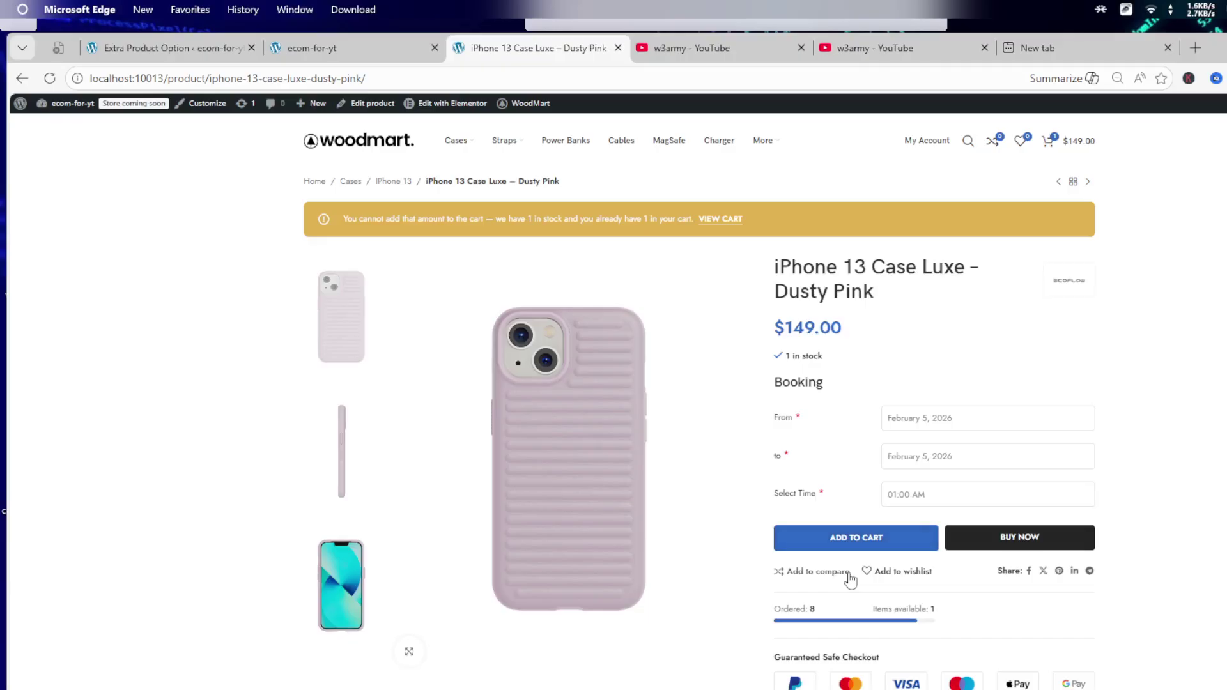
- View the shopping cart and proceed to the checkout page
{"action": "left_click", "coordinate": [733, 223]}
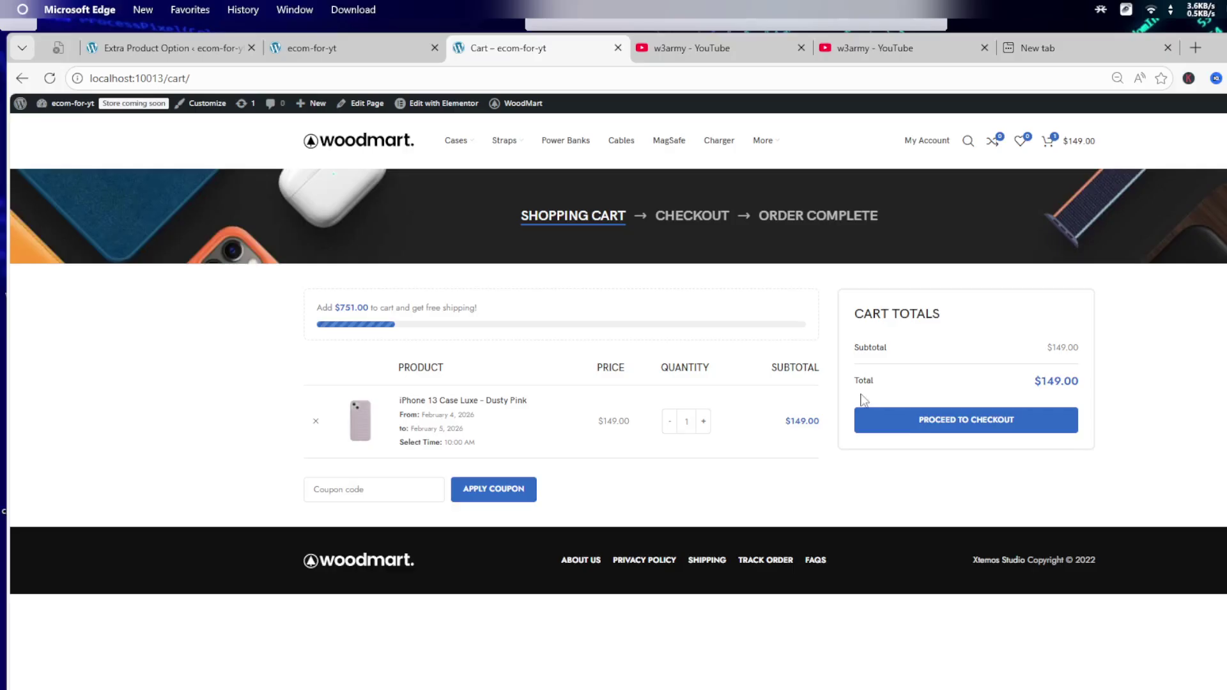
{"action": "left_click", "coordinate": [954, 427]}
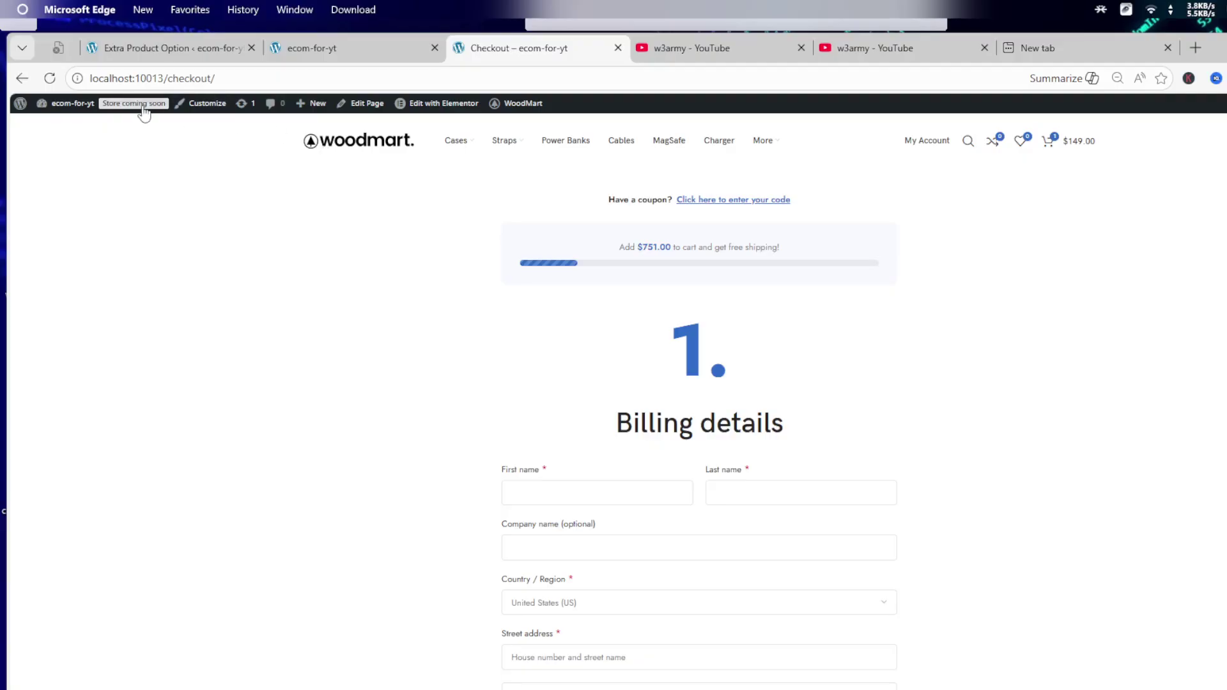
- Create a new WordPress page titled "One page for payment" from the site's dashboard
{"action": "mouse_move", "coordinate": [79, 114]}
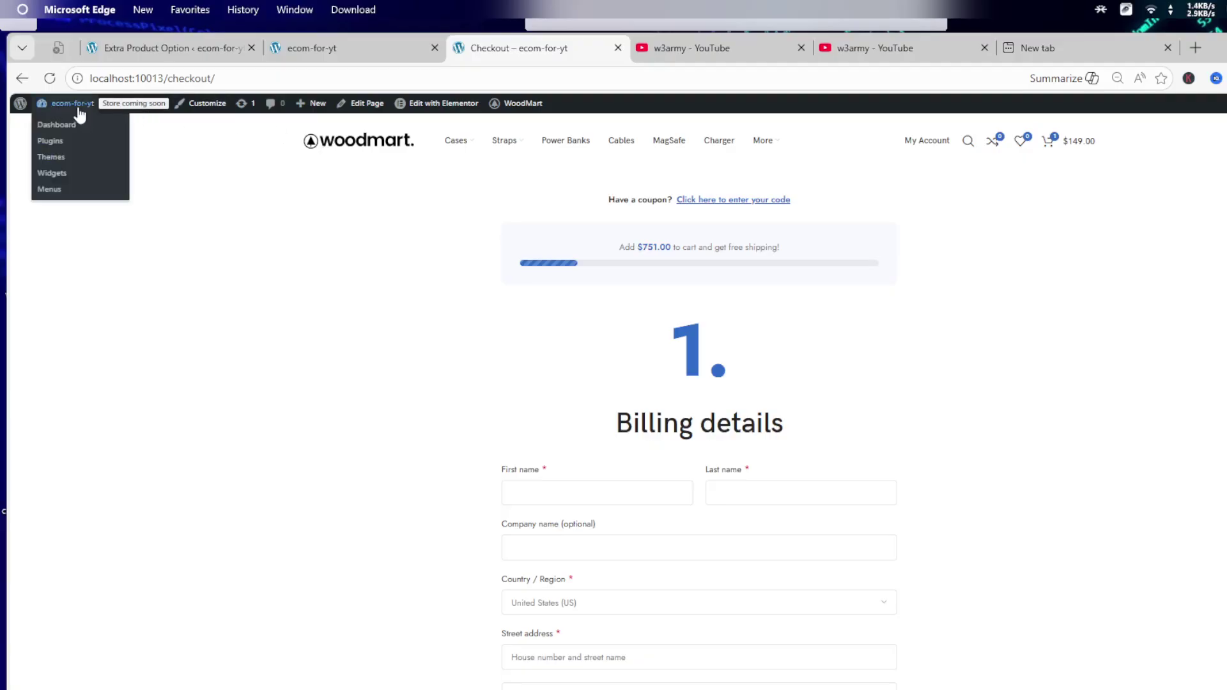
{"action": "left_click", "coordinate": [73, 126]}
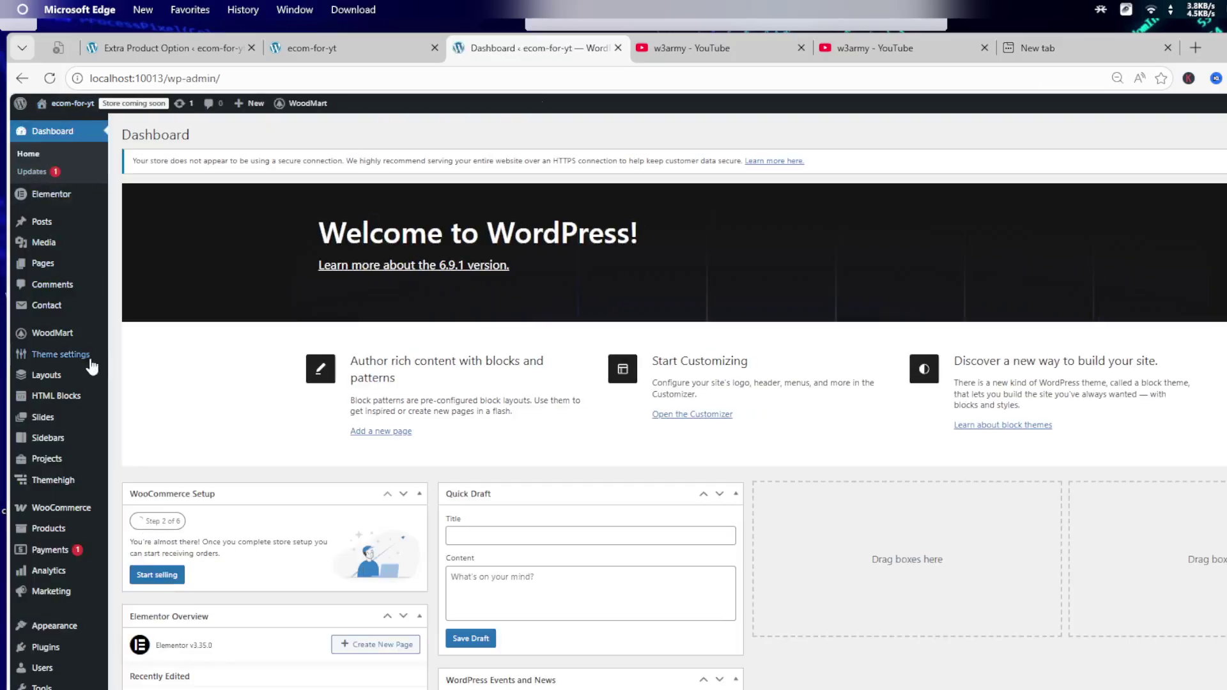
{"action": "mouse_move", "coordinate": [91, 368]}
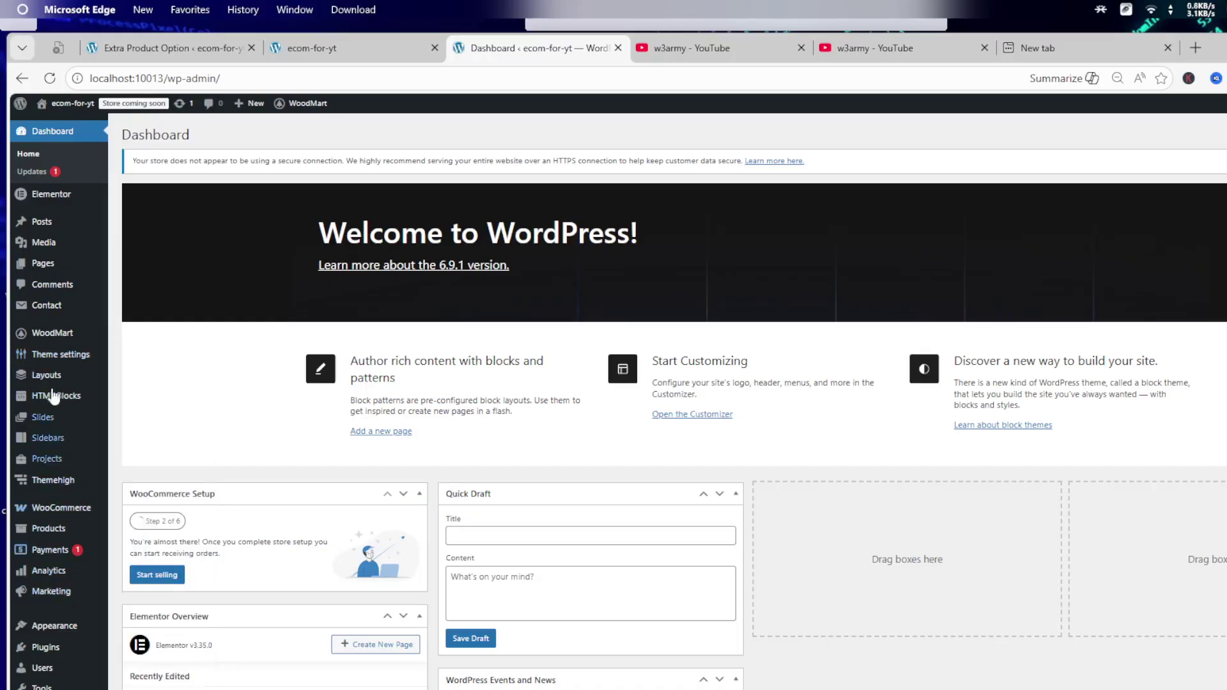
{"action": "mouse_move", "coordinate": [41, 264]}
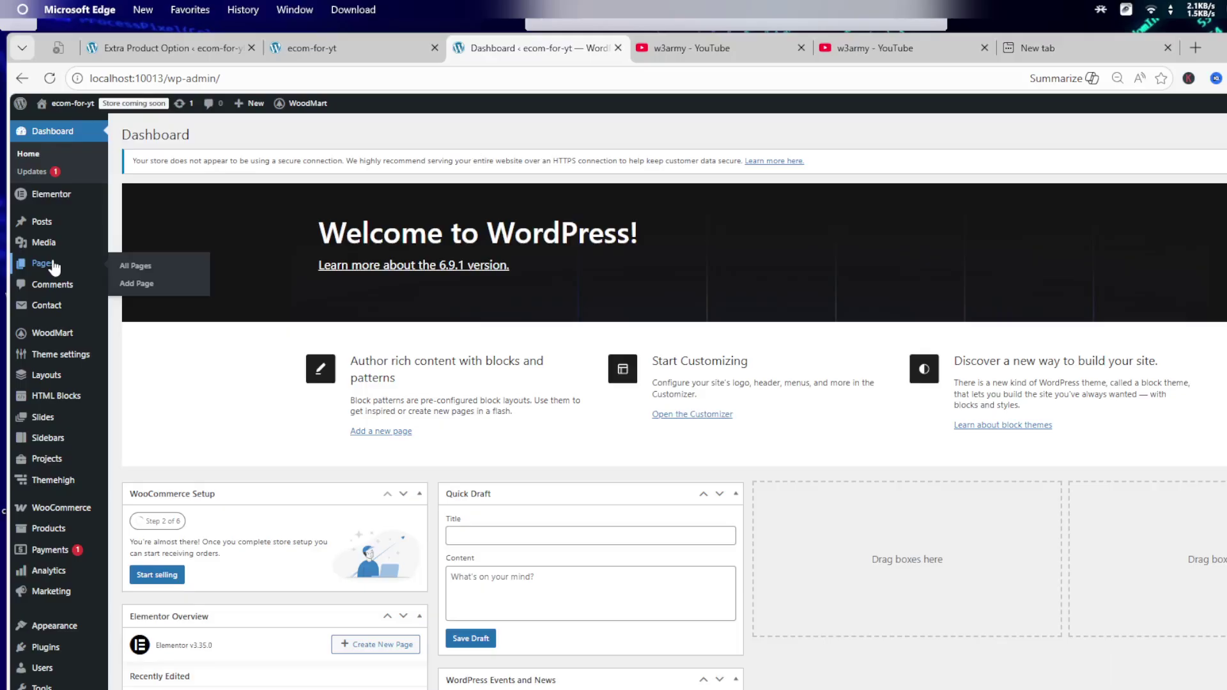
{"action": "left_click", "coordinate": [134, 287]}
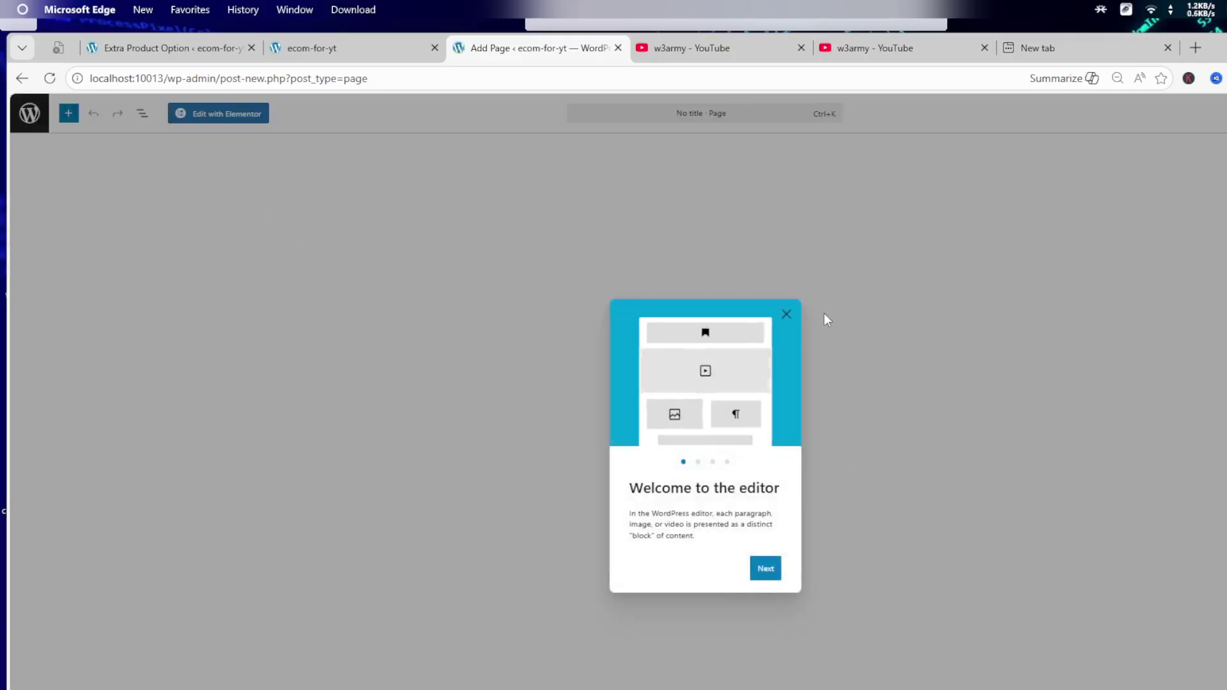
{"action": "left_click", "coordinate": [787, 312]}
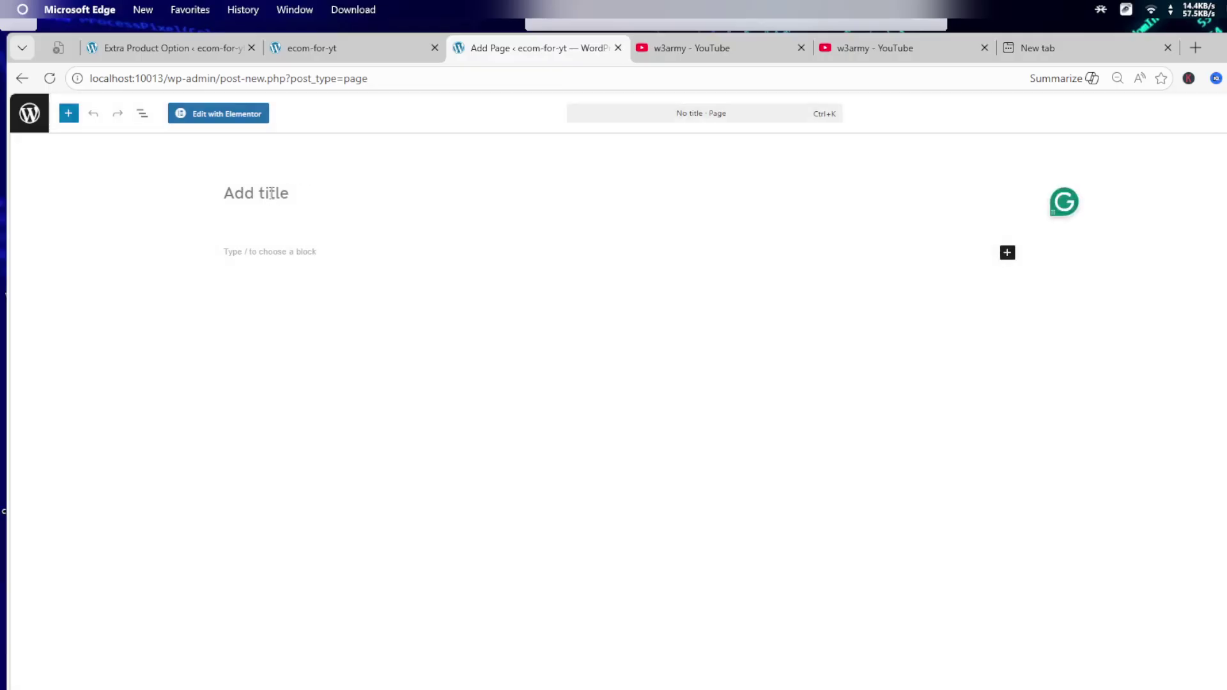
{"action": "type", "text": "On"}
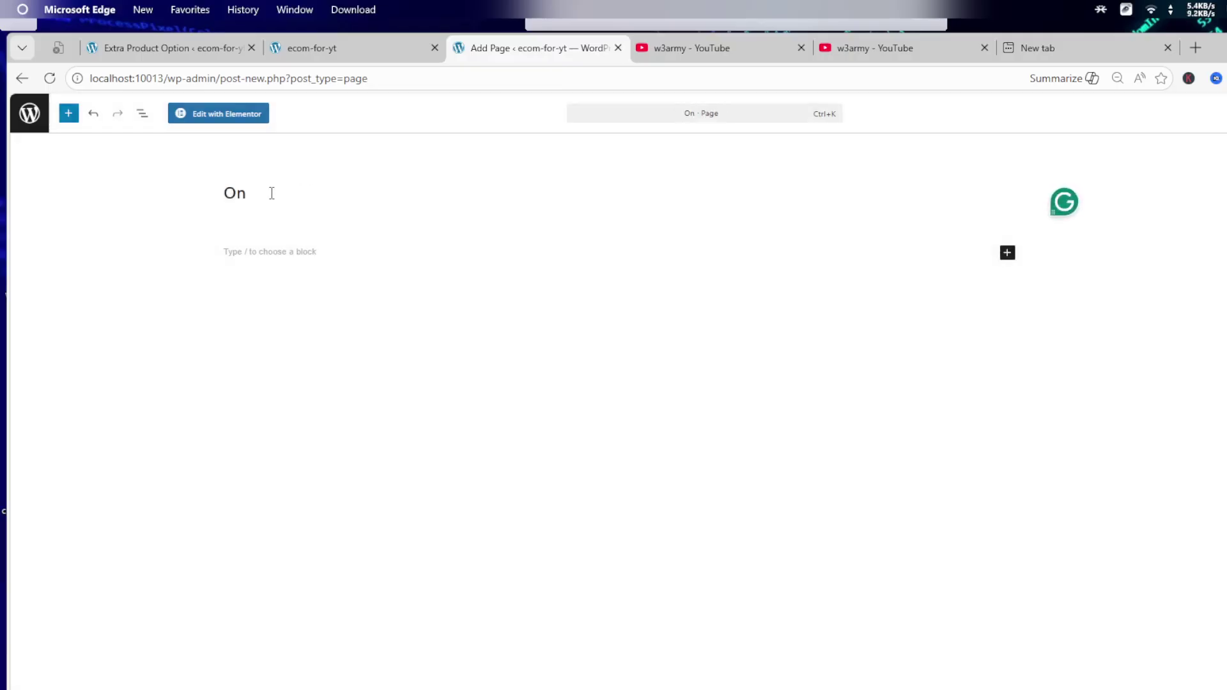
{"action": "type", "text": "e page for pa"}
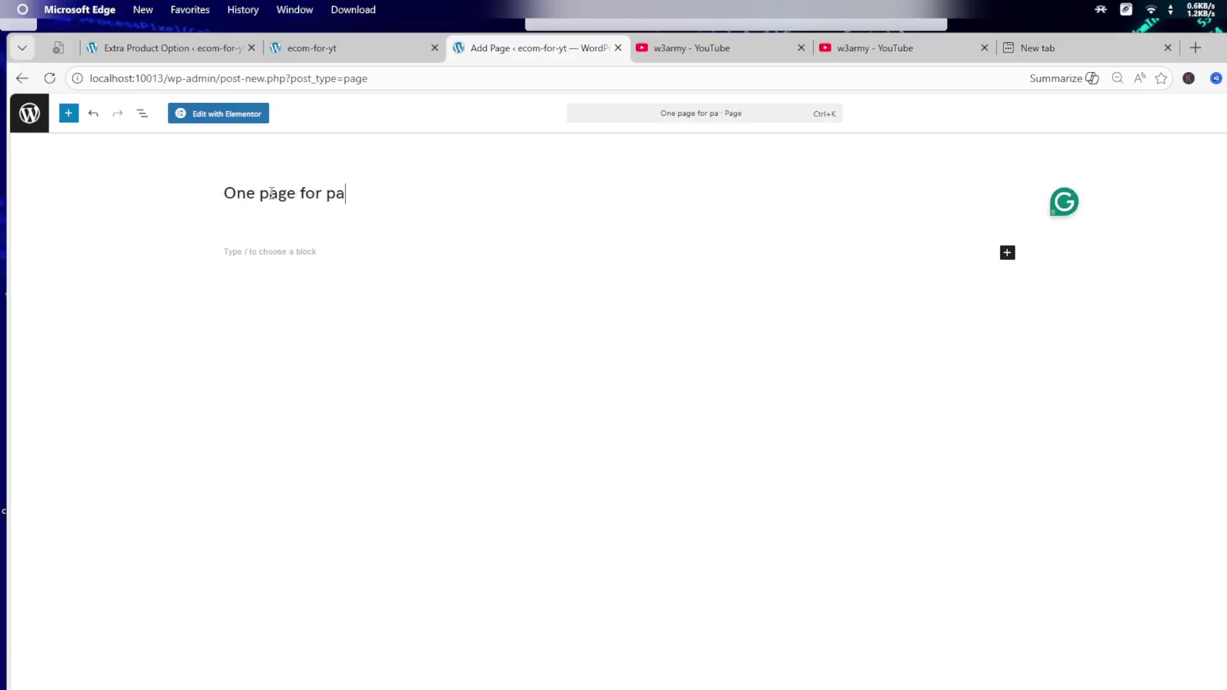
{"action": "type", "text": "yment"}
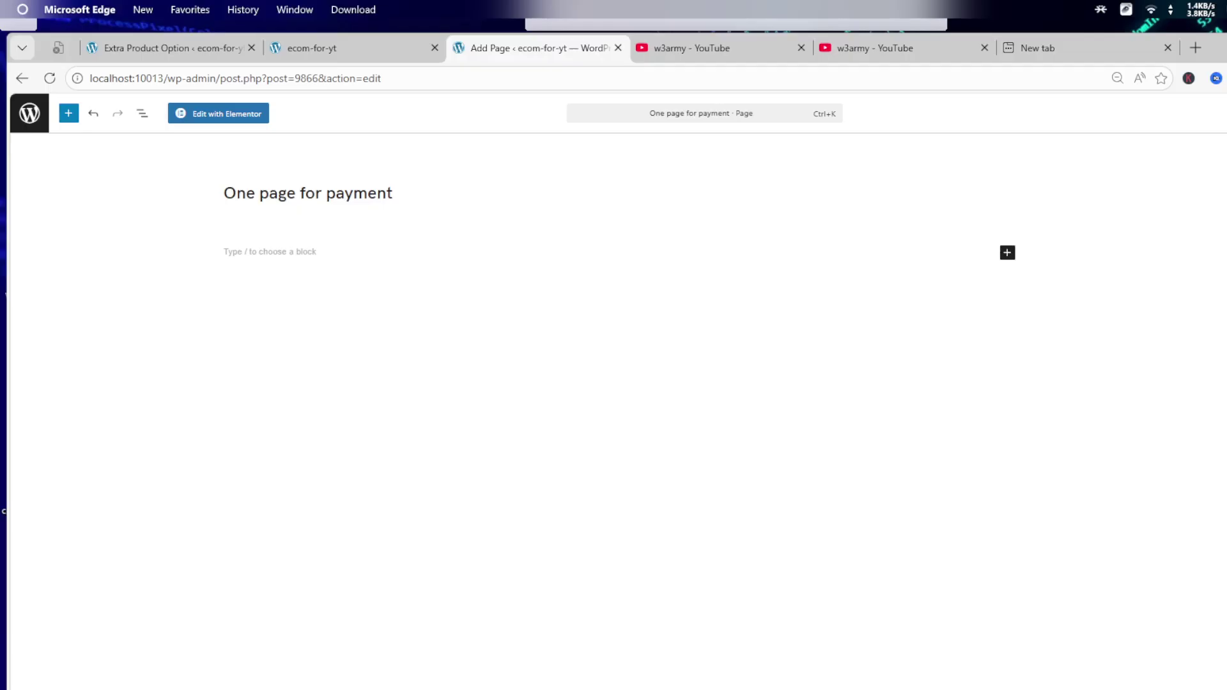
- Open the new page in Elementor and skip the AI notification
{"action": "left_click", "coordinate": [228, 116]}
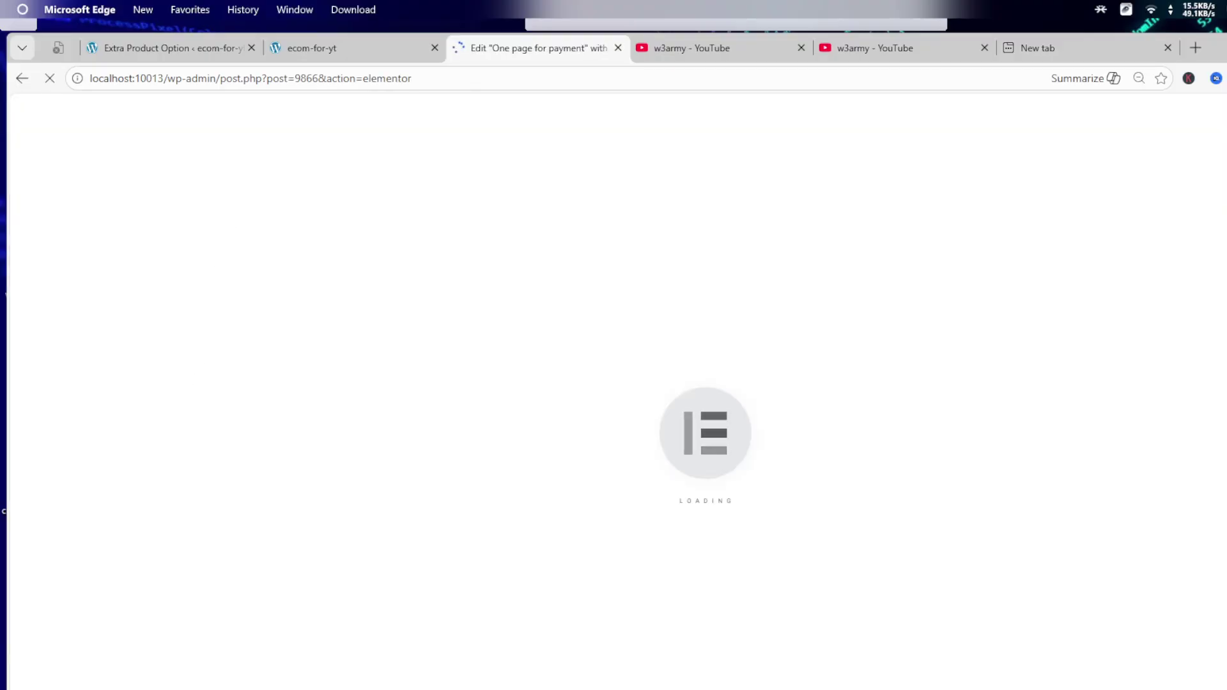
{"action": "left_click", "coordinate": [1226, 564]}
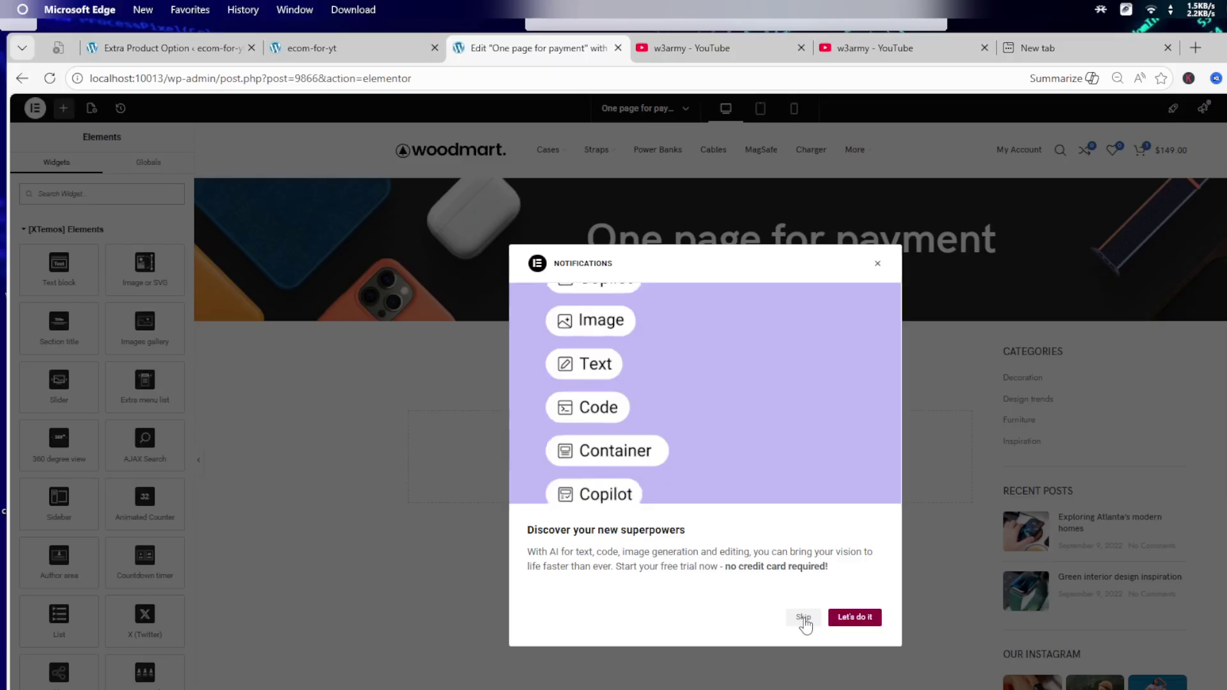
{"action": "left_click", "coordinate": [802, 619]}
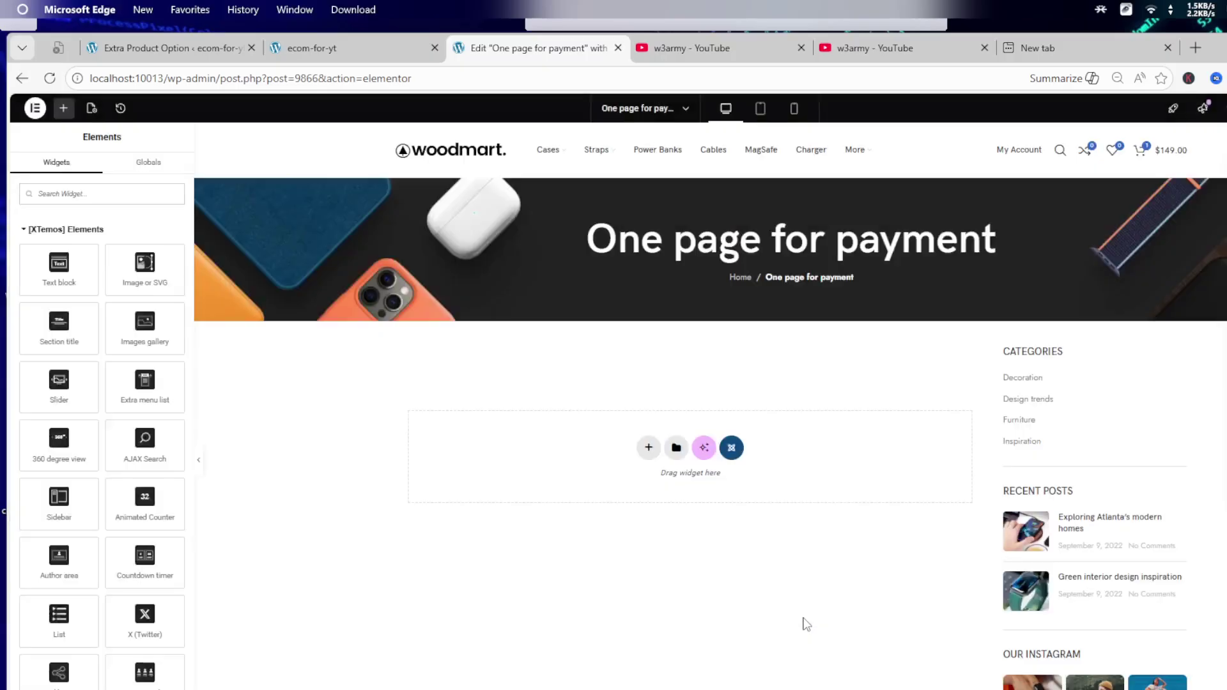
- Search the Elementor widgets for "cart" and exit to the page's WordPress editor
{"action": "left_click", "coordinate": [649, 447]}
{"action": "left_click", "coordinate": [954, 428]}
{"action": "type", "text": "cart"}
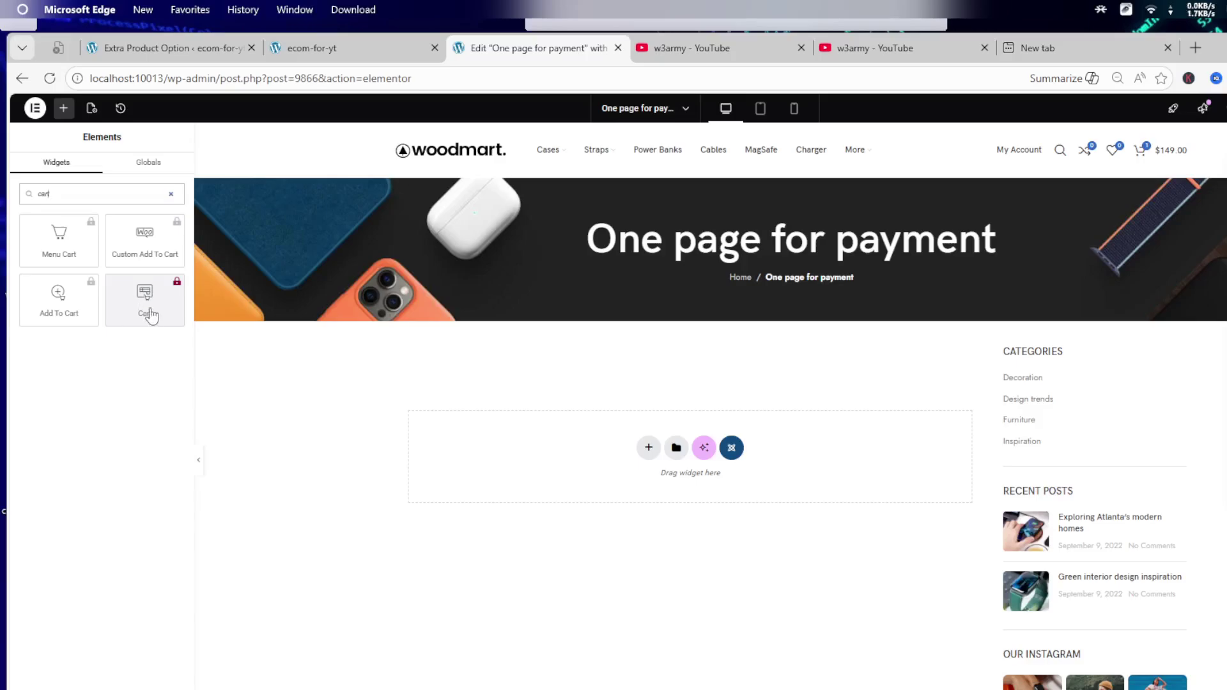
{"action": "left_click", "coordinate": [35, 110]}
{"action": "left_click", "coordinate": [72, 271]}
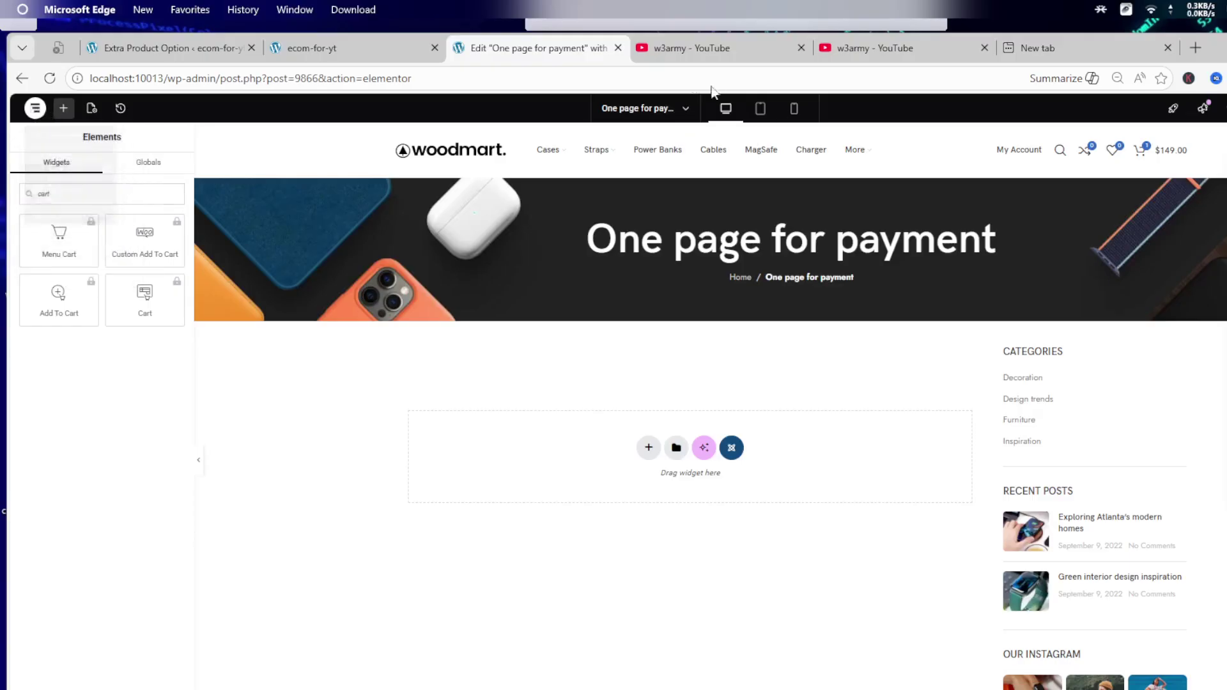
- Search the web for "pro elements" and download the PRO Elements plugin from proelements.org
{"action": "left_click", "coordinate": [639, 57]}
{"action": "left_click", "coordinate": [1134, 55]}
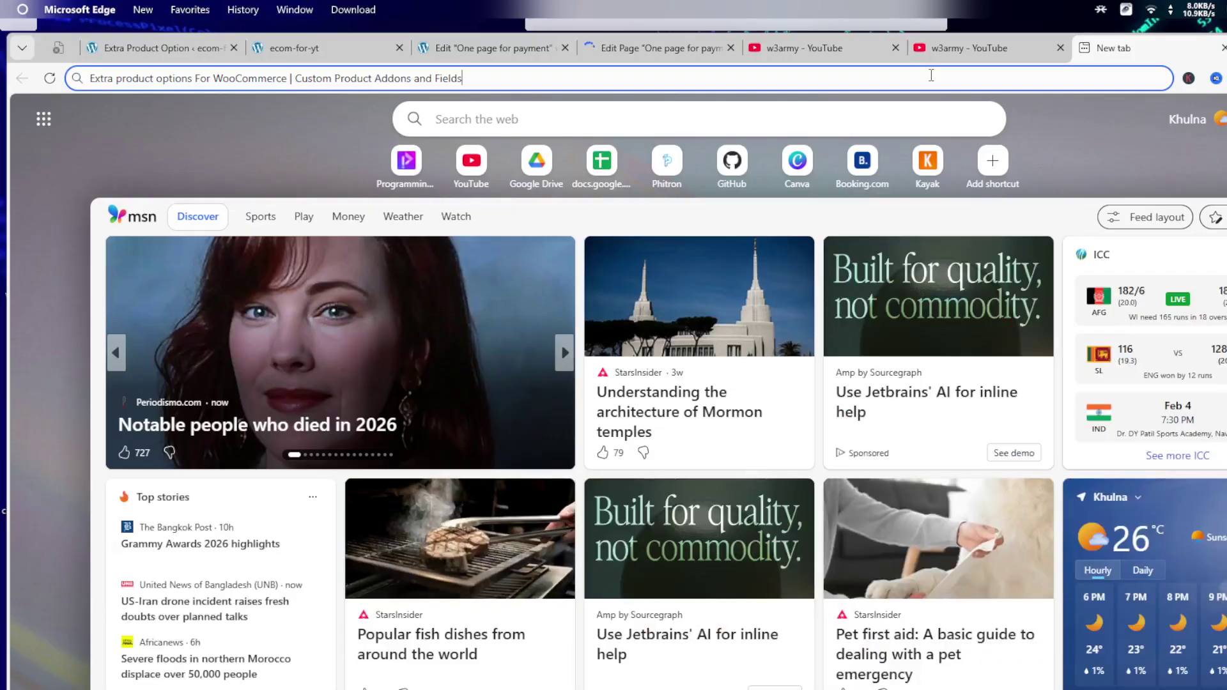
{"action": "left_click", "coordinate": [932, 77]}
{"action": "key", "text": "BackSpace"}
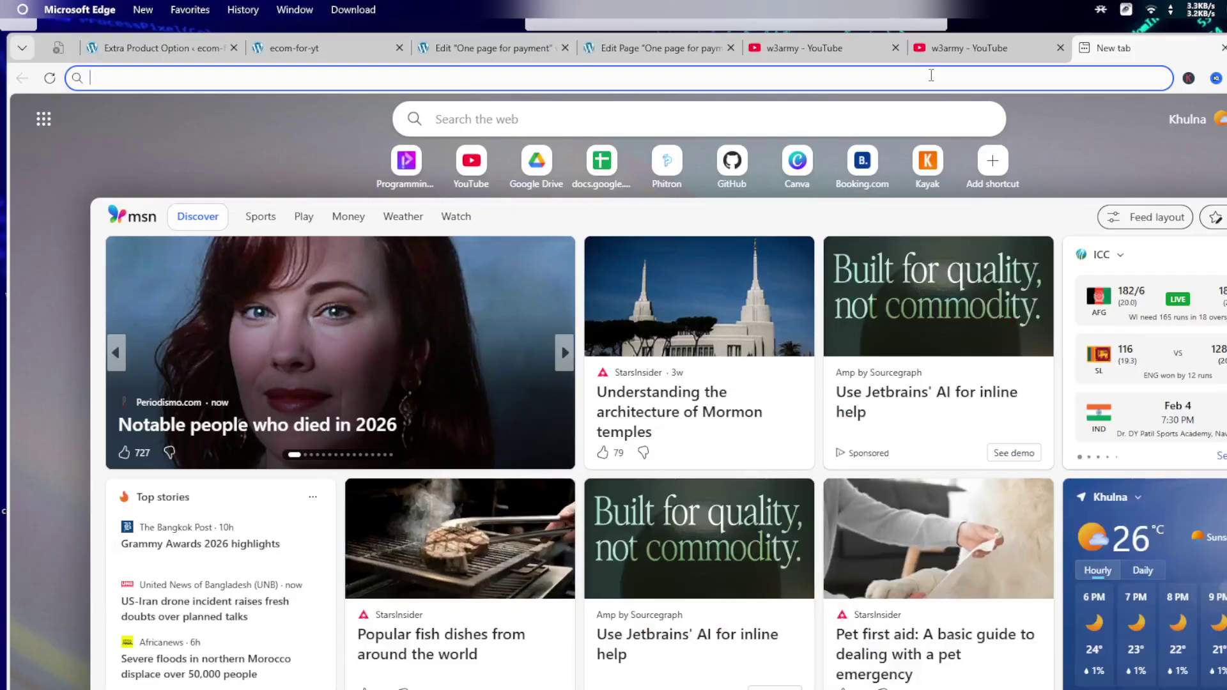
{"action": "type", "text": "pro "}
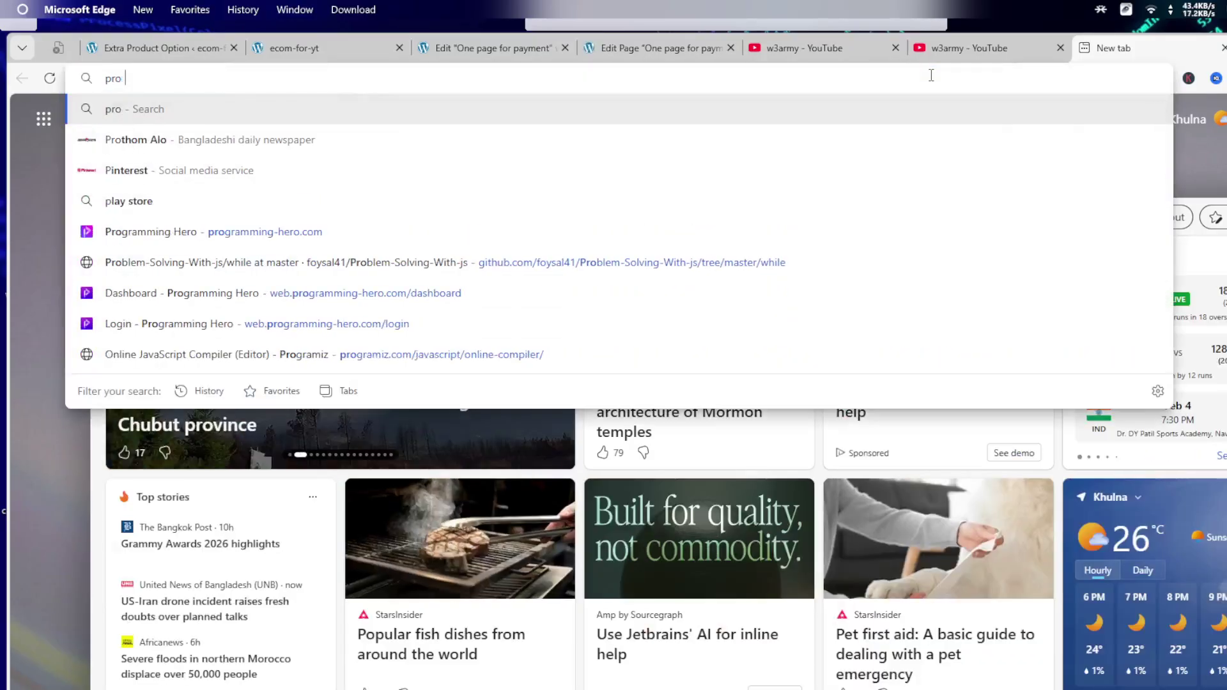
{"action": "type", "text": "elements"}
{"action": "key", "text": "Return"}
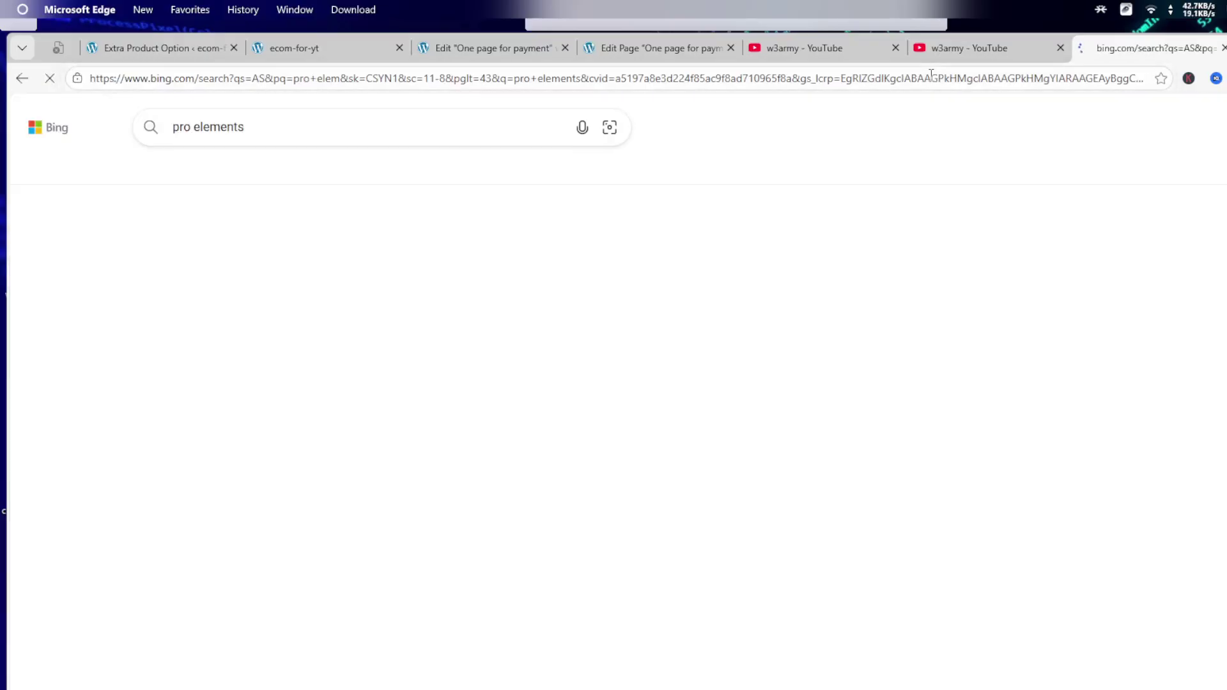
{"action": "left_click", "coordinate": [175, 681]}
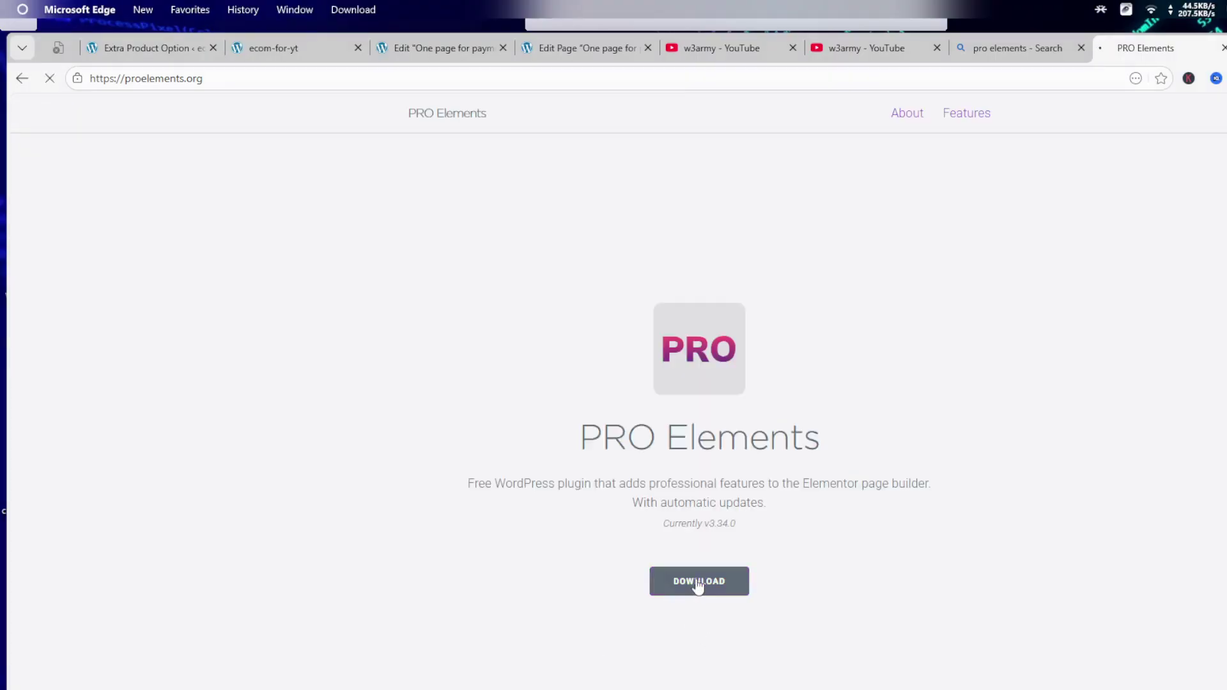
{"action": "left_click", "coordinate": [698, 583]}
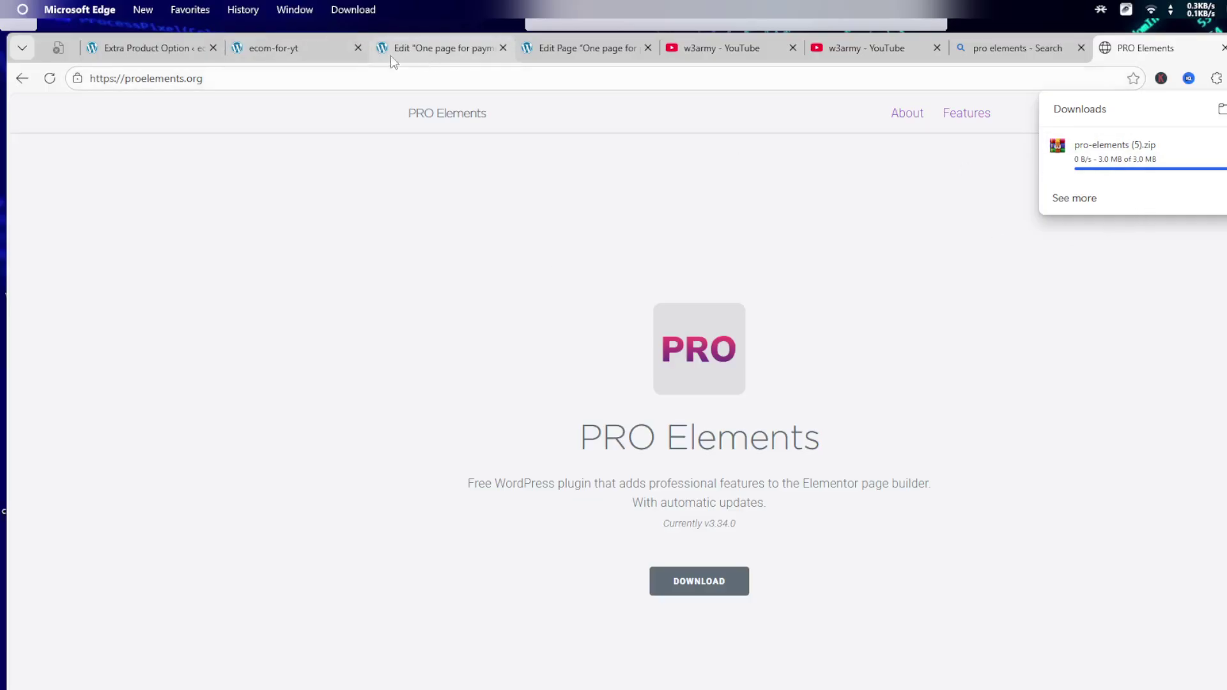
- Return from the page's WordPress editor to the admin area and open the Add Plugins page
{"action": "left_click", "coordinate": [287, 49]}
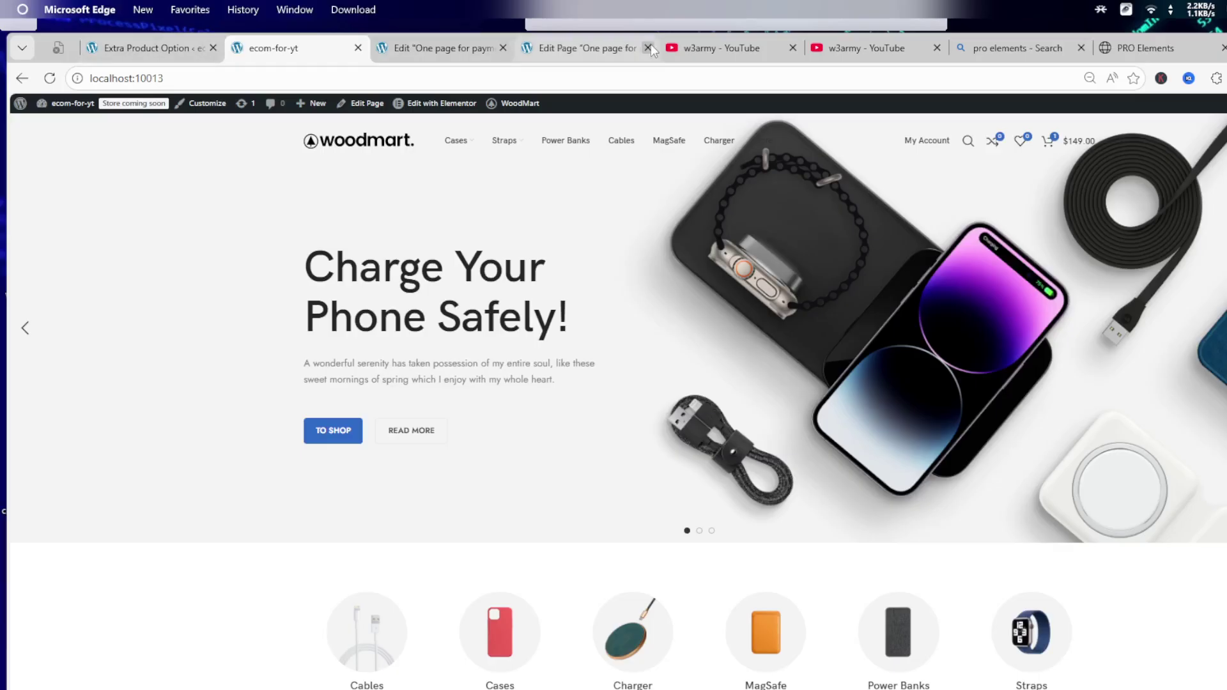
{"action": "left_click", "coordinate": [604, 49]}
{"action": "left_click", "coordinate": [29, 113]}
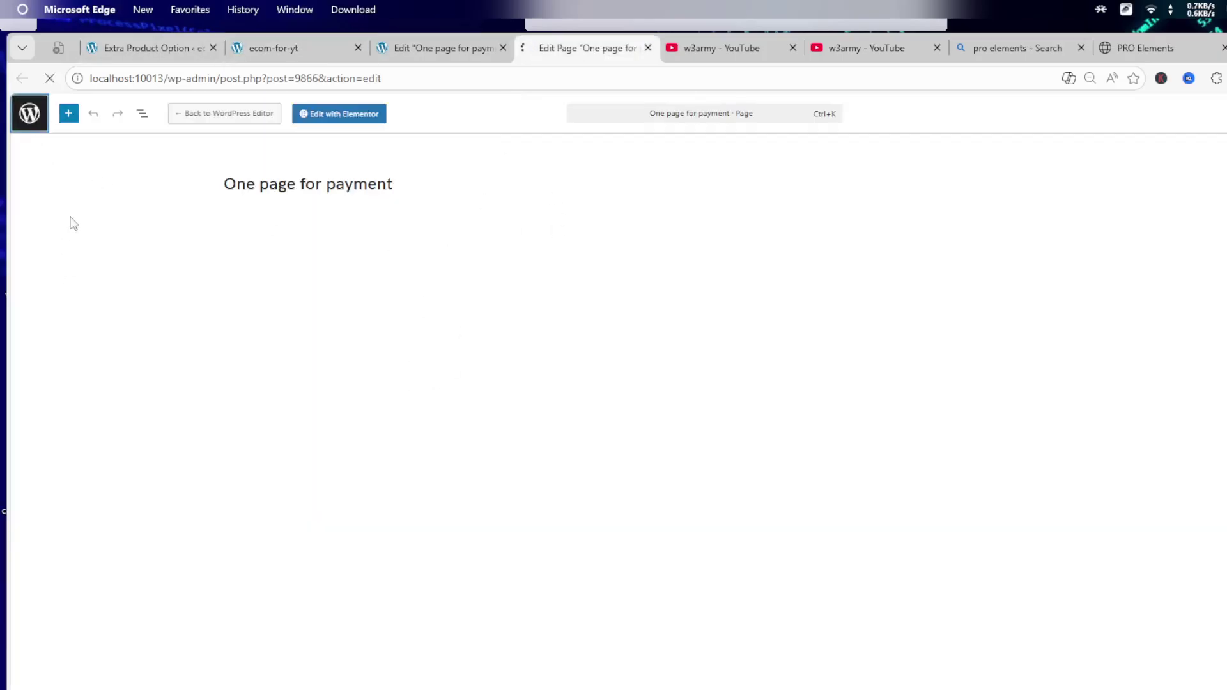
{"action": "left_click", "coordinate": [435, 51]}
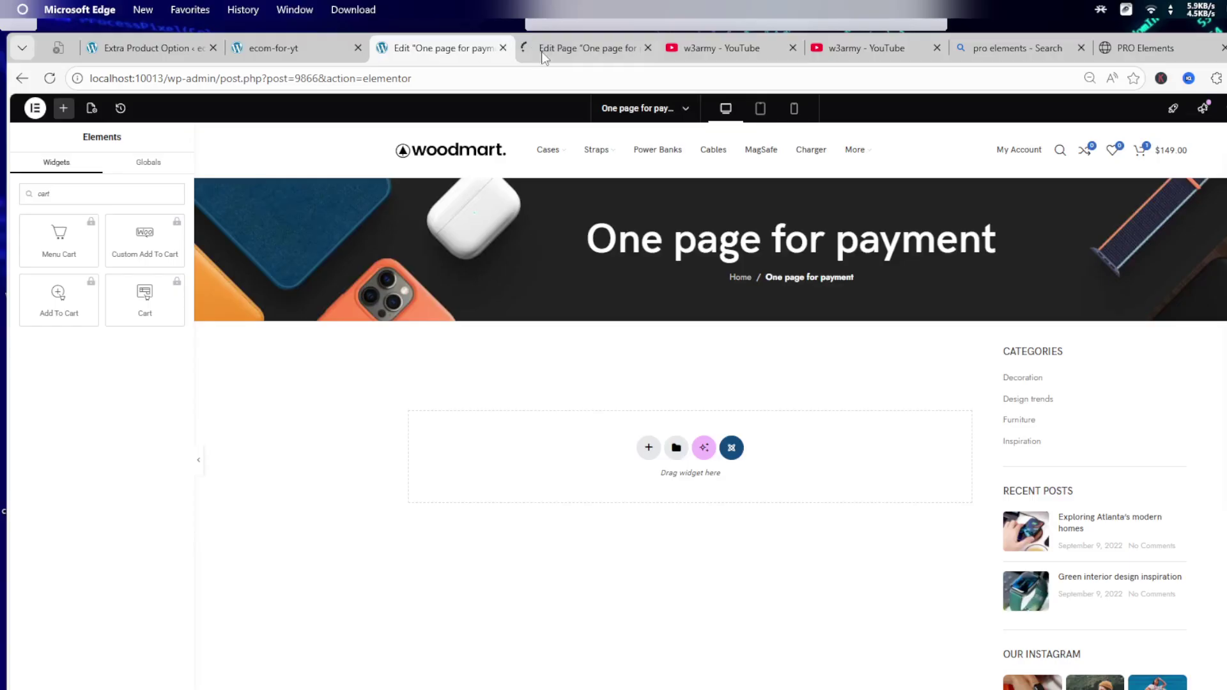
{"action": "left_click", "coordinate": [556, 56]}
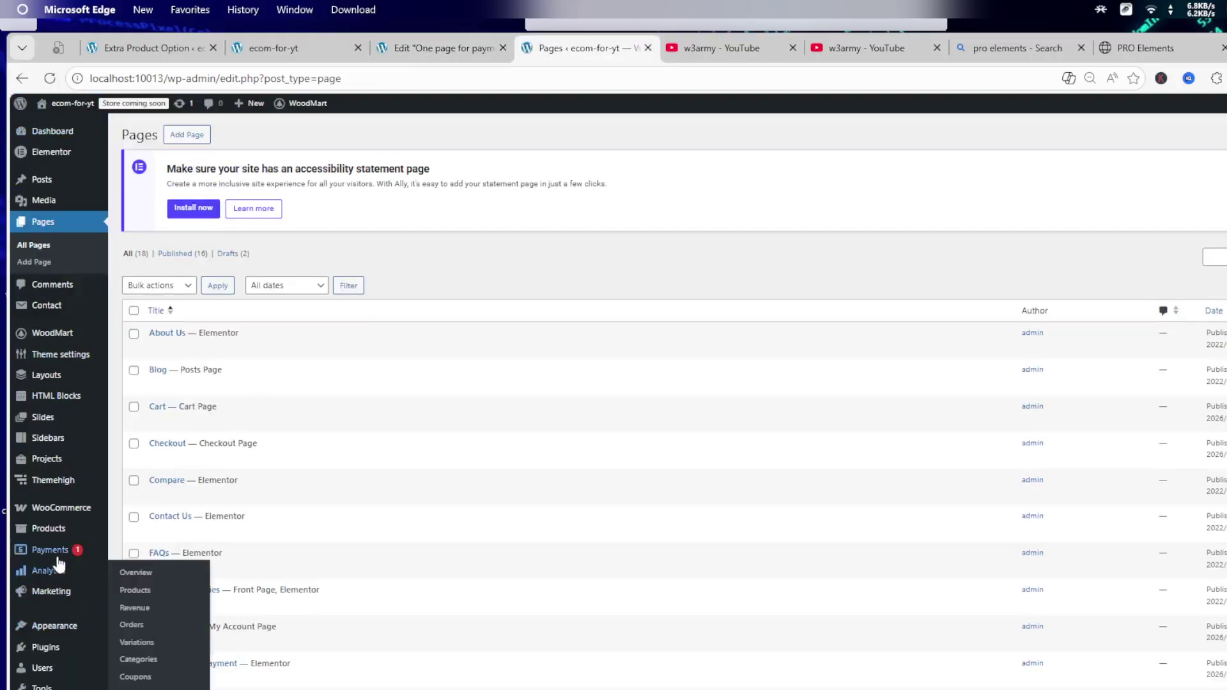
{"action": "mouse_move", "coordinate": [59, 540]}
{"action": "mouse_move", "coordinate": [54, 652]}
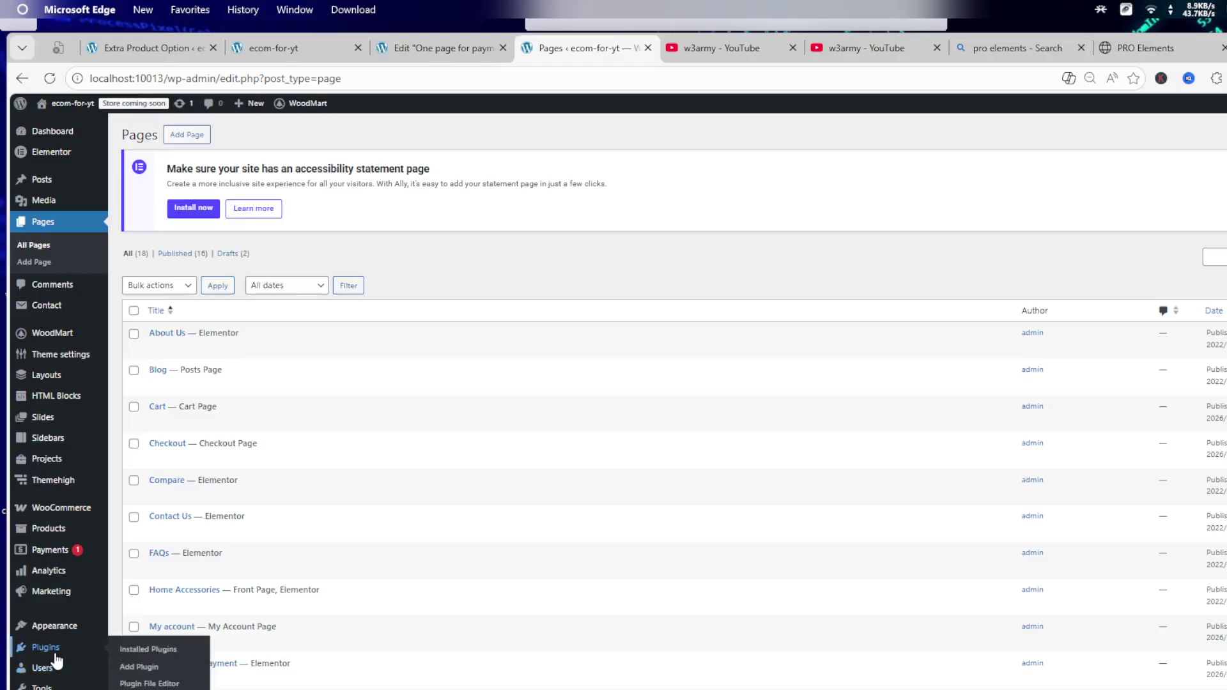
{"action": "left_click", "coordinate": [144, 668]}
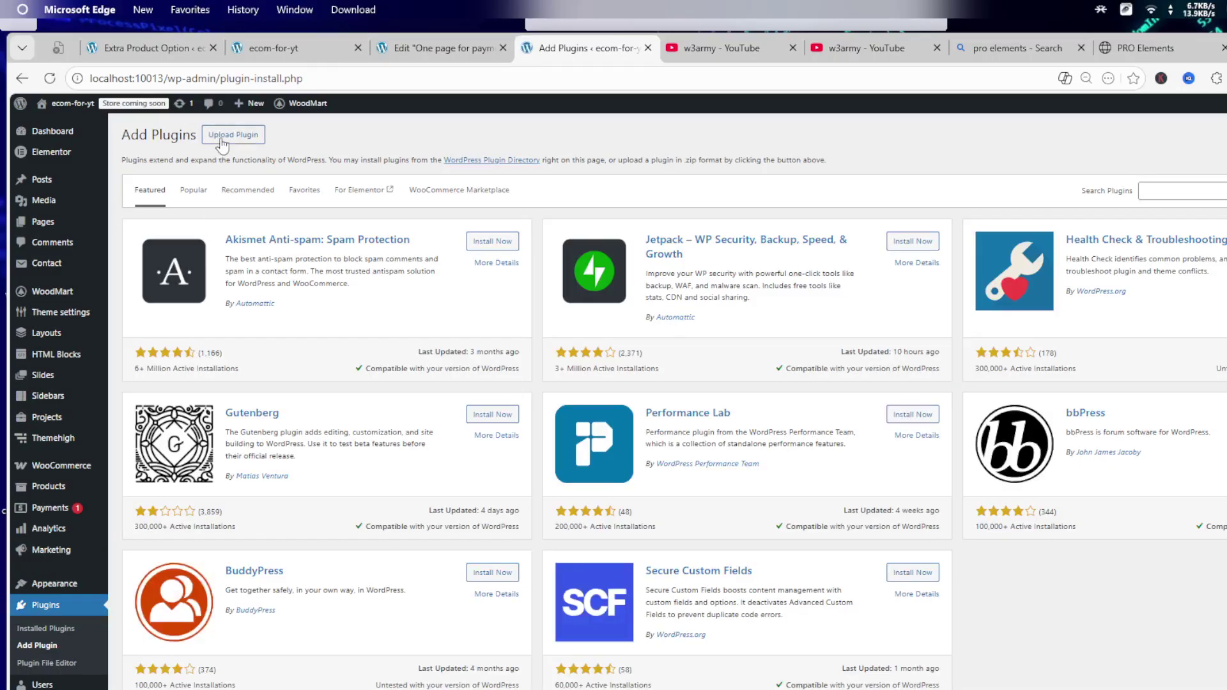
- Upload the downloaded pro-elements (5).zip package, then install and activate the plugin
{"action": "left_click", "coordinate": [221, 136]}
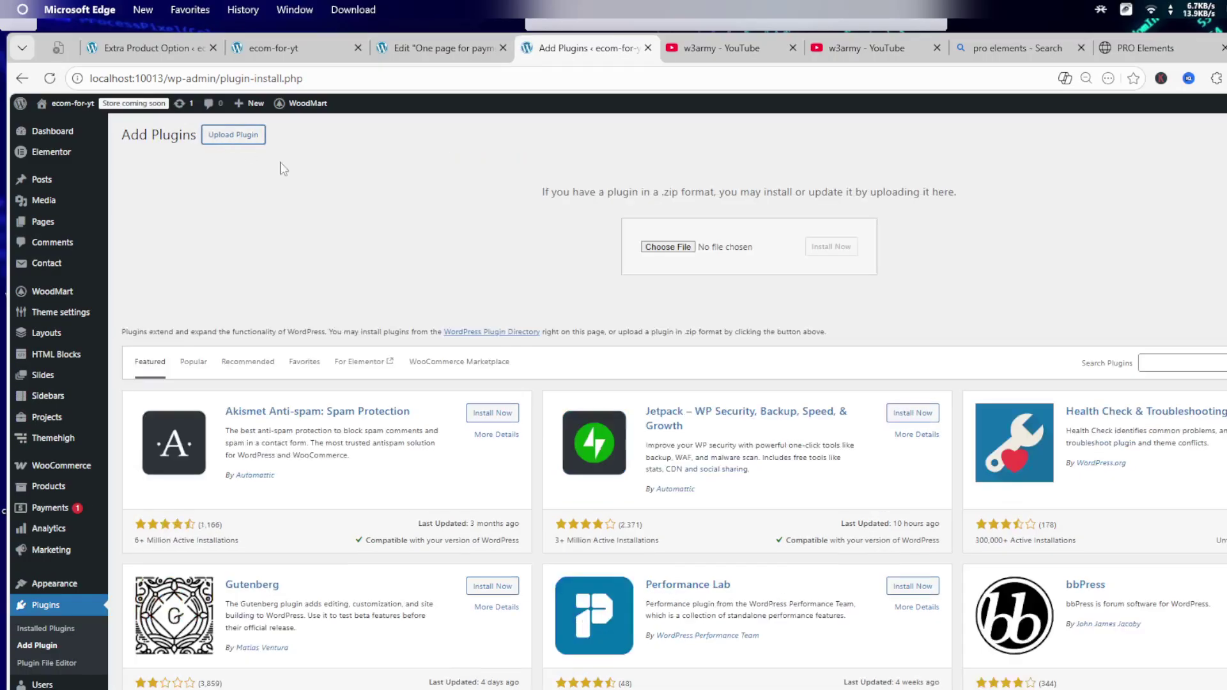
{"action": "left_click", "coordinate": [671, 248]}
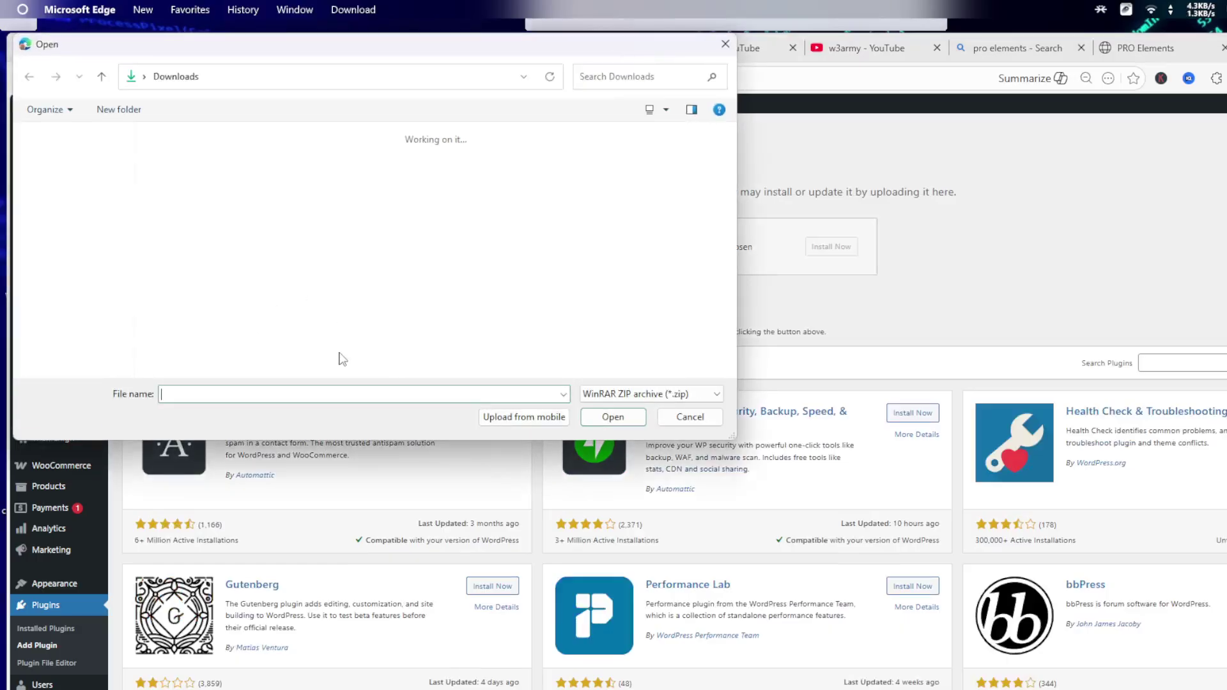
{"action": "double_click", "coordinate": [178, 208]}
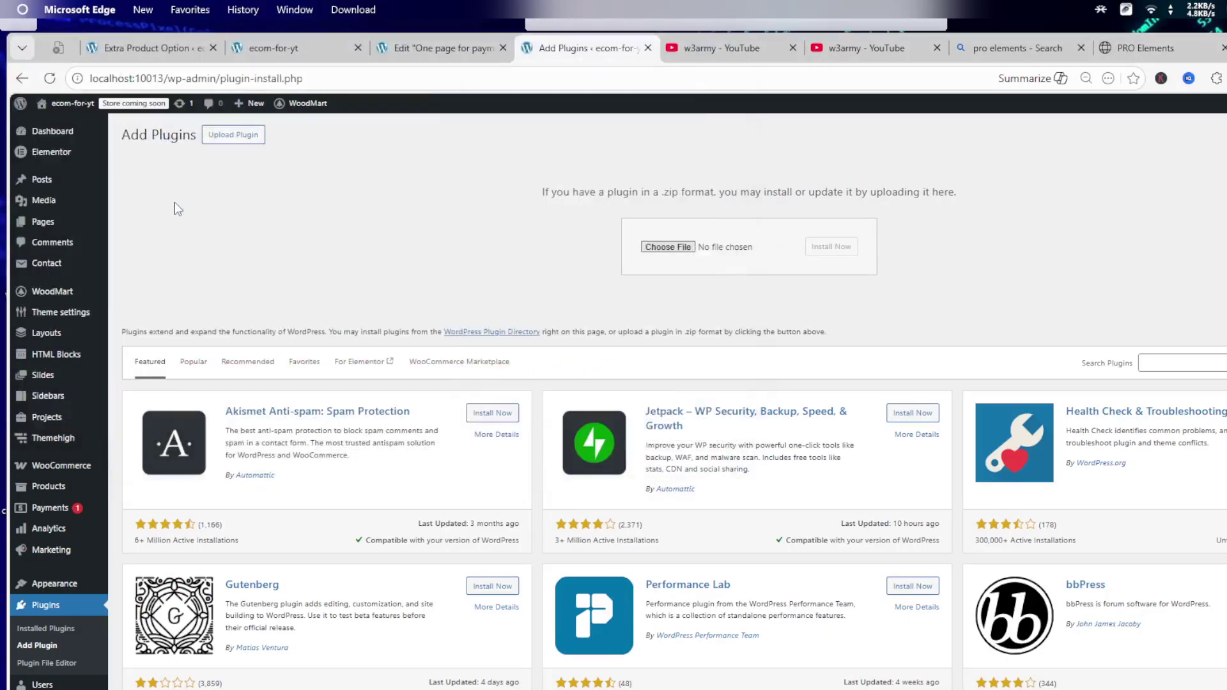
{"action": "left_click", "coordinate": [837, 249]}
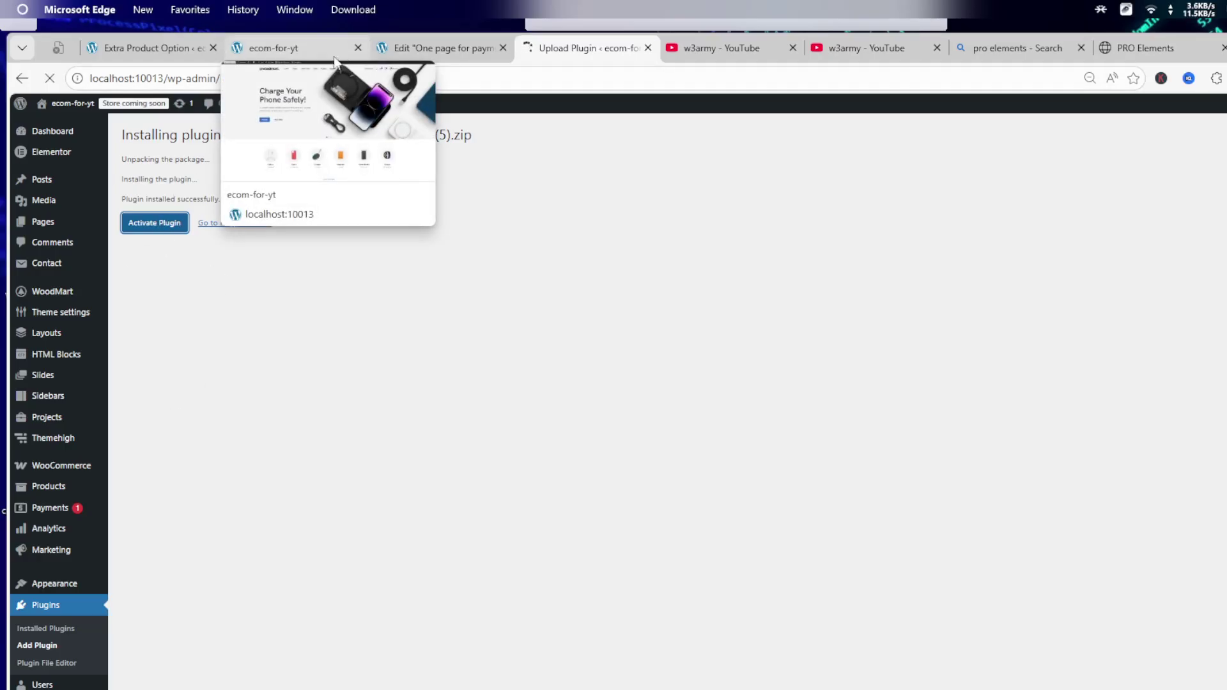
- Finish activating PRO Elements, then reload the page's Elementor editor and close the PRO Elements site and web search tabs
{"action": "mouse_move", "coordinate": [421, 60]}
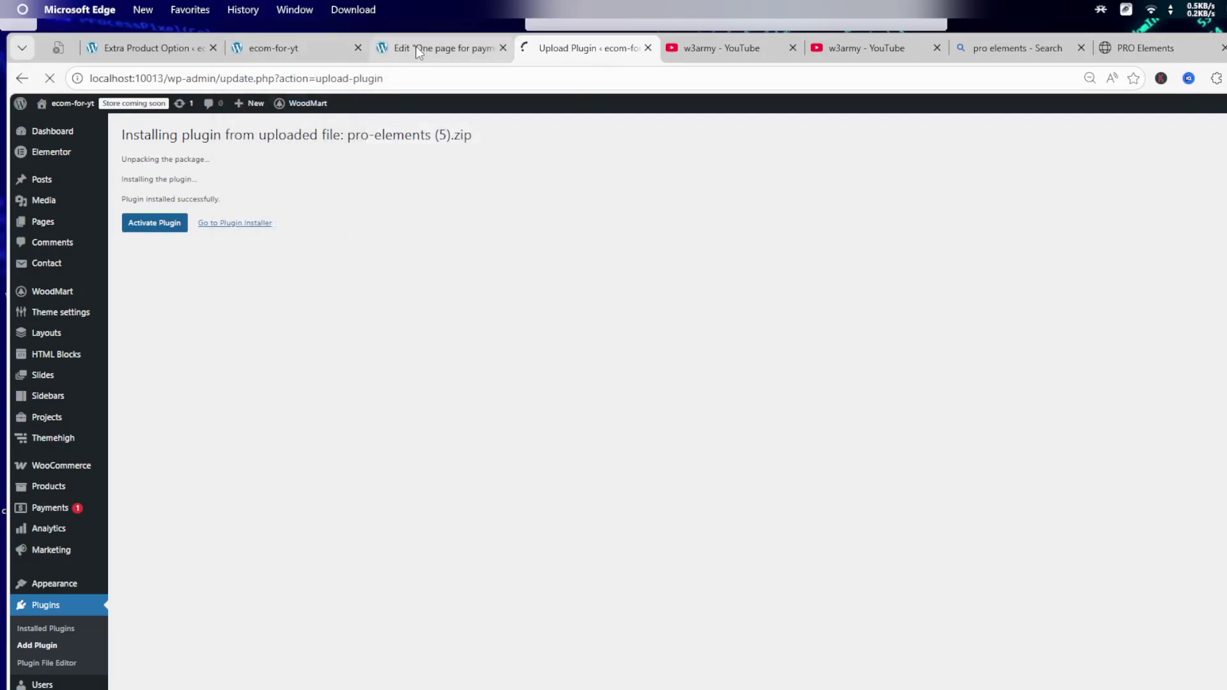
{"action": "left_click", "coordinate": [423, 50]}
{"action": "left_click", "coordinate": [555, 50]}
{"action": "left_click", "coordinate": [152, 224]}
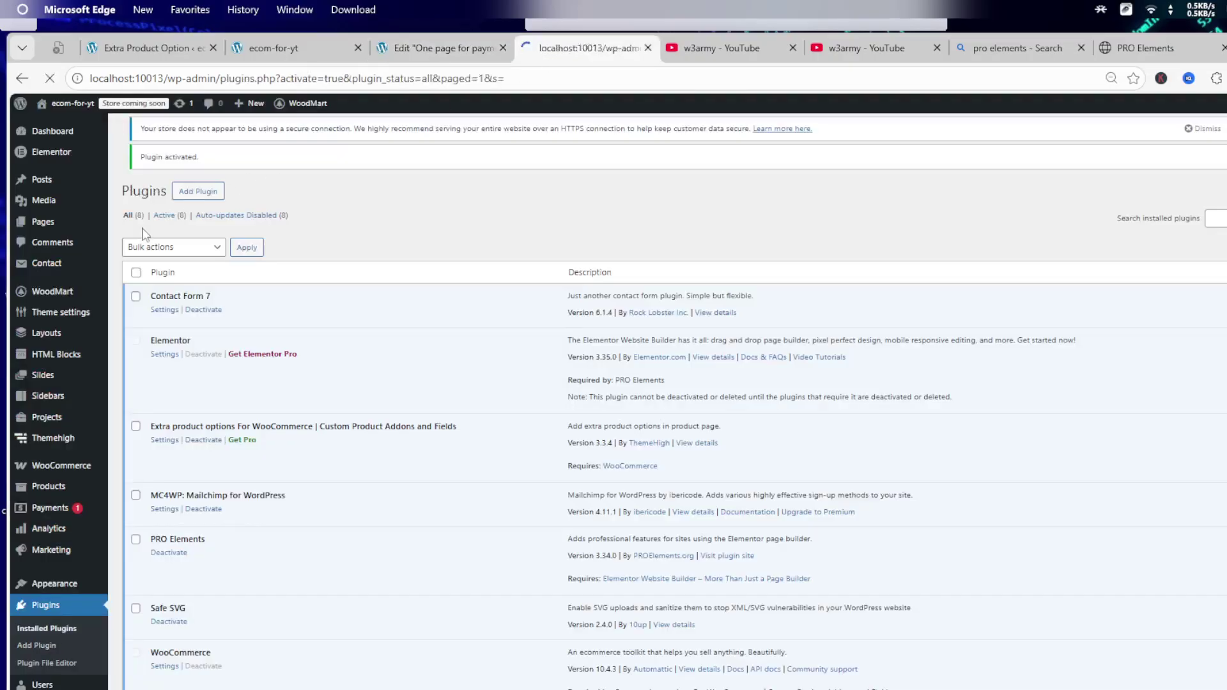
{"action": "key", "text": "ctrl+shift+Tab"}
{"action": "left_click", "coordinate": [49, 78]}
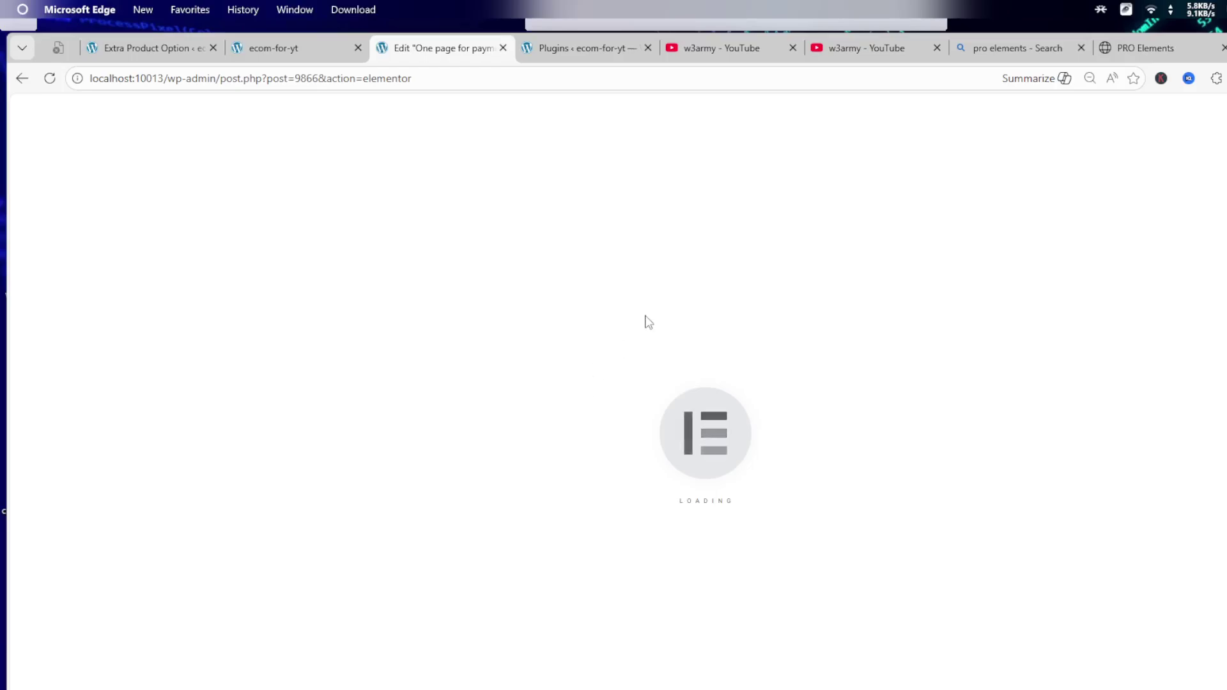
{"action": "middle_click", "coordinate": [1180, 51]}
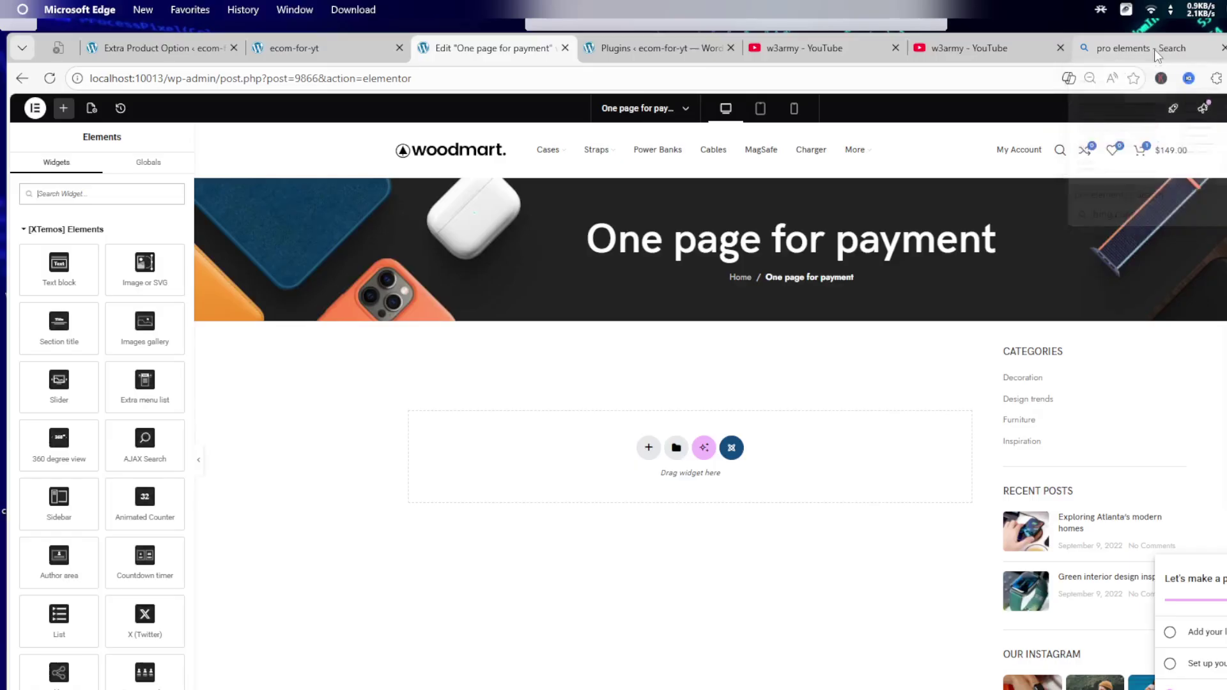
{"action": "middle_click", "coordinate": [1154, 48]}
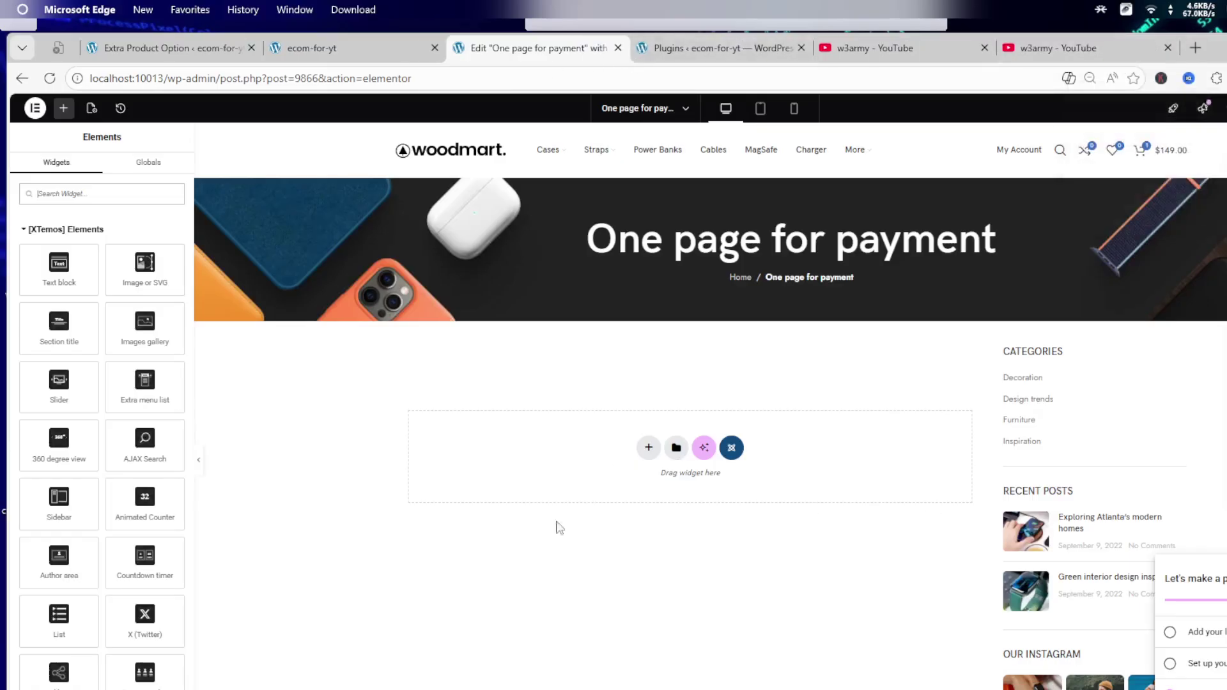
- Search the Elementor widgets for "cart" and add the Cart widget to the page's empty content area
{"action": "left_click", "coordinate": [647, 447]}
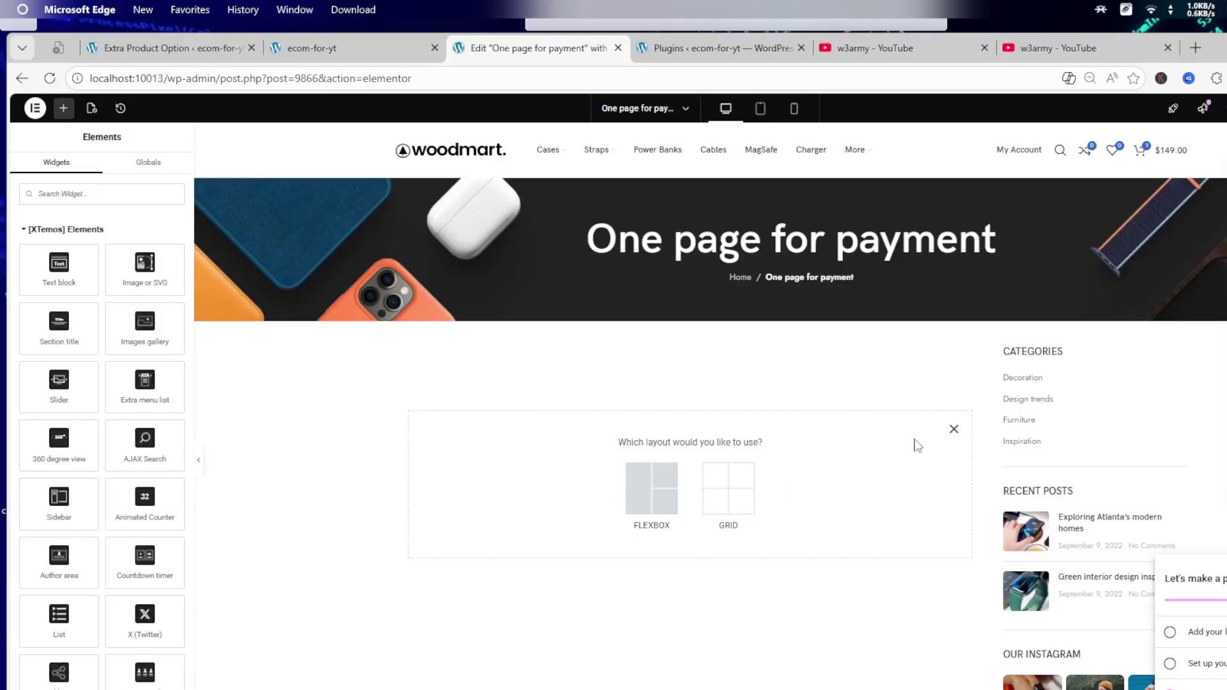
{"action": "left_click", "coordinate": [954, 428]}
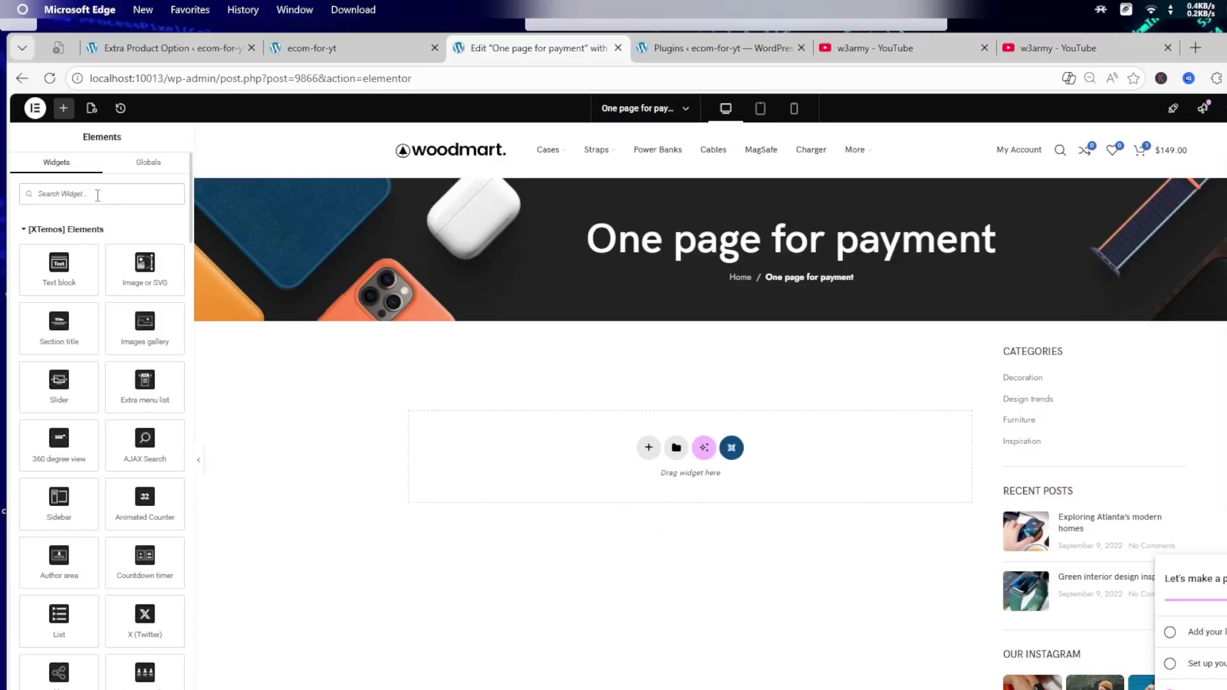
{"action": "type", "text": "cart"}
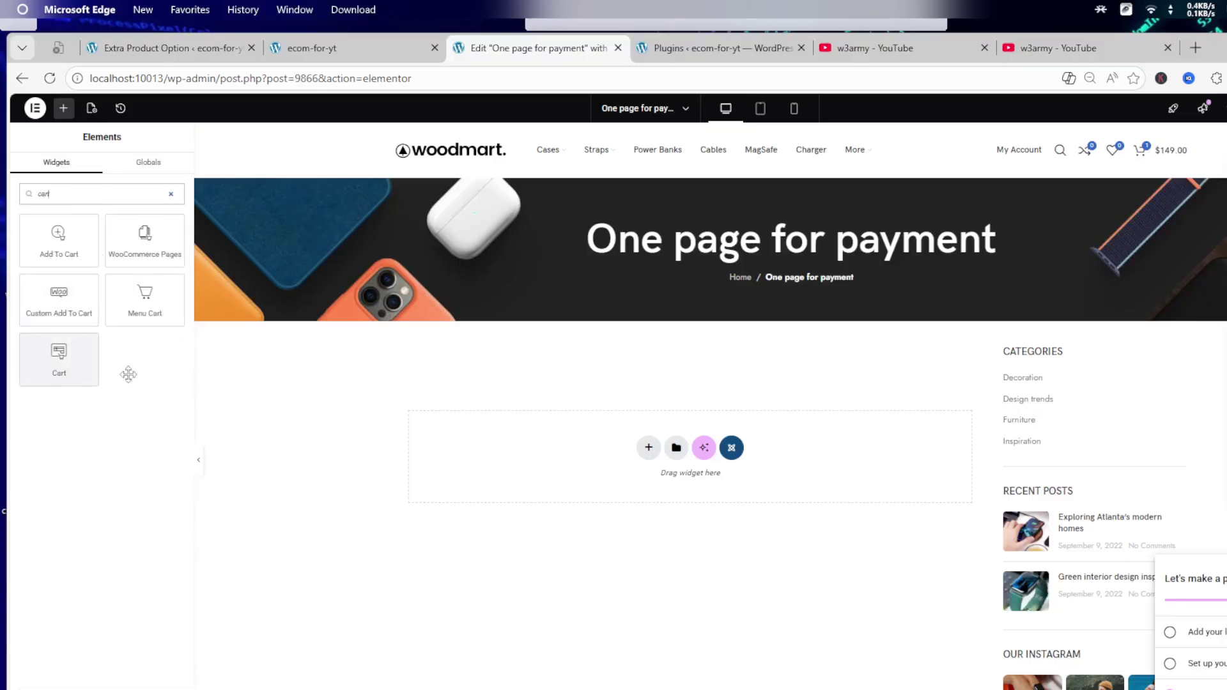
{"action": "left_click_drag", "start_coordinate": [128, 374], "coordinate": [652, 454]}
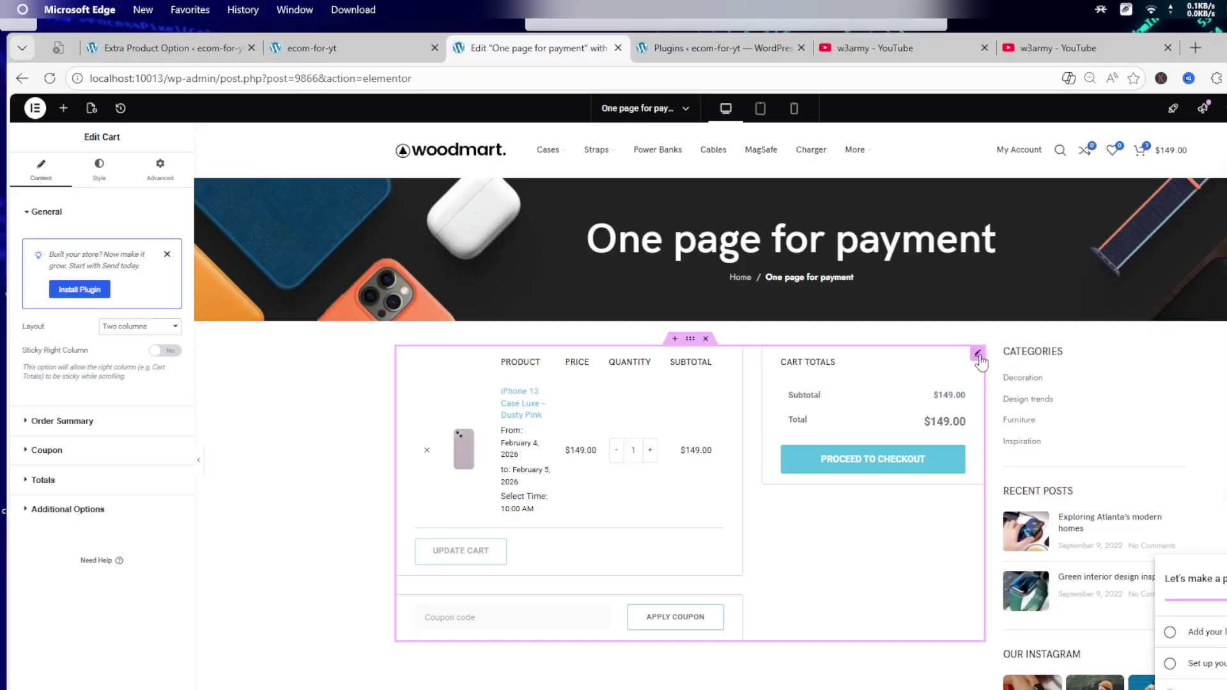
- Set the Cart widget's layout to One column and hide its coupon section
{"action": "left_click", "coordinate": [134, 327]}
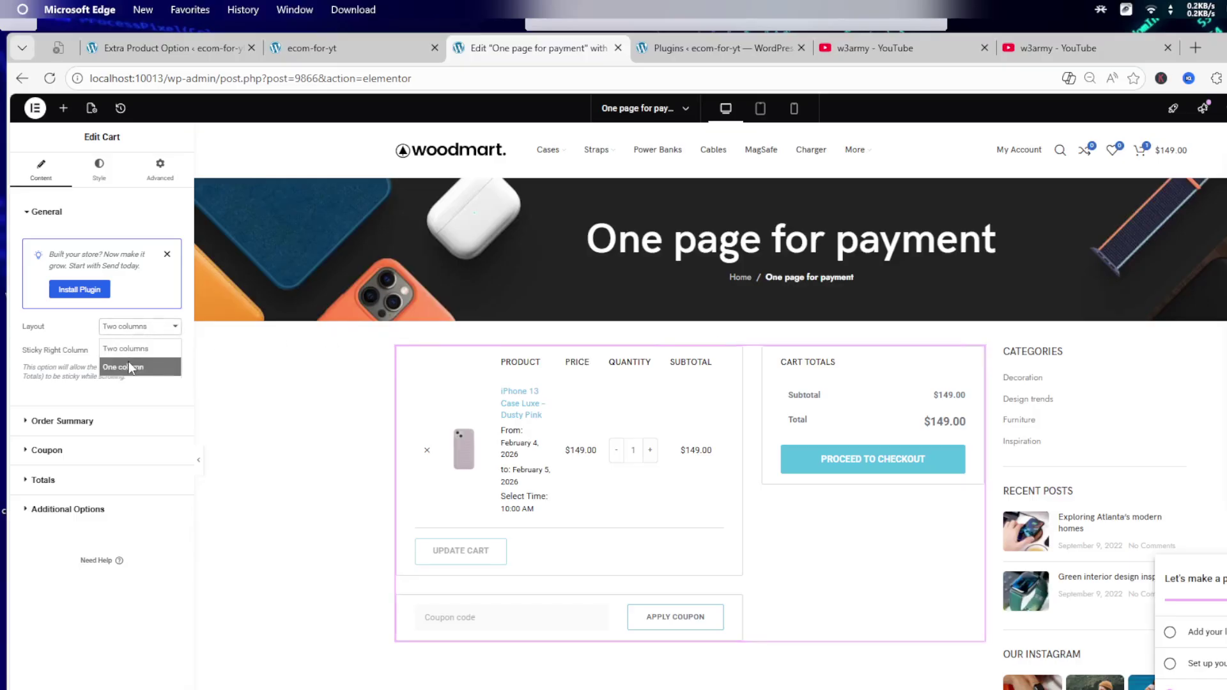
{"action": "left_click", "coordinate": [132, 367]}
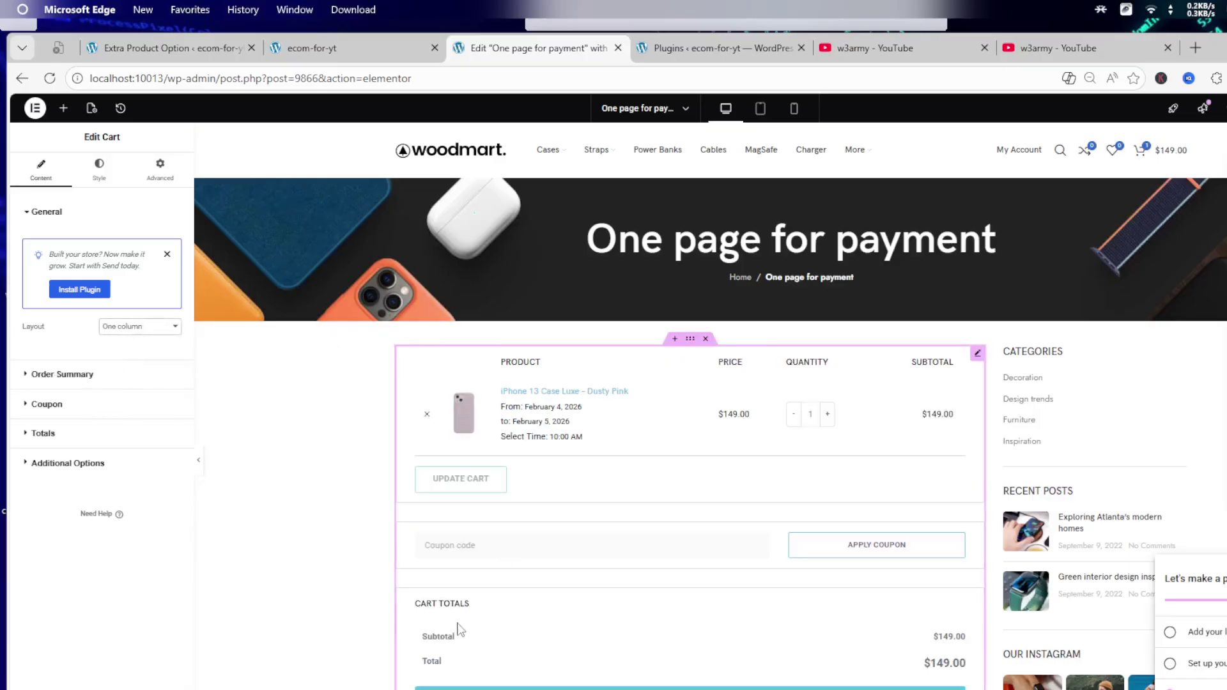
{"action": "left_click", "coordinate": [83, 375]}
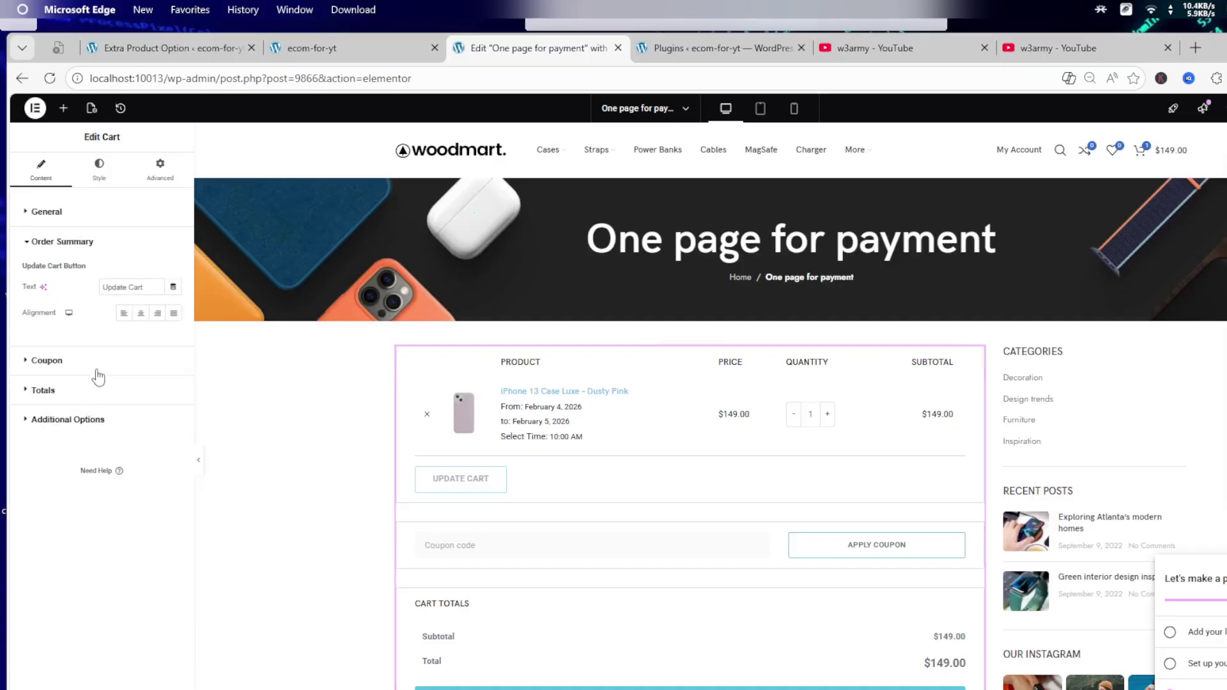
{"action": "left_click", "coordinate": [75, 362]}
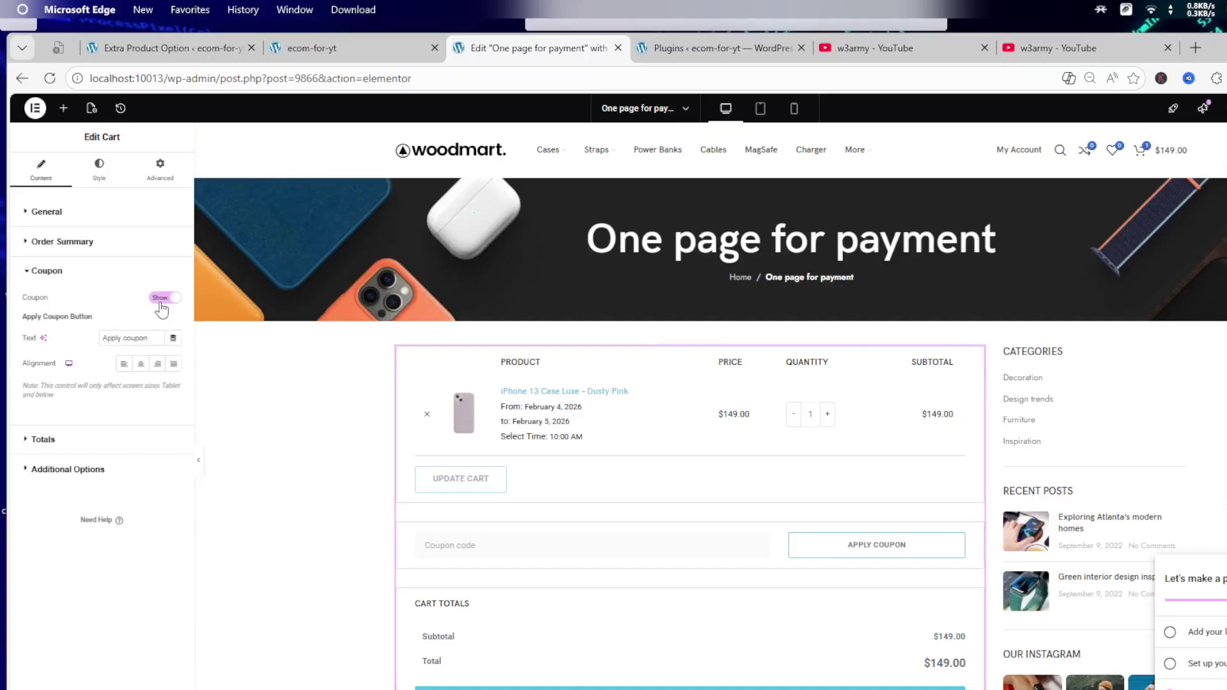
{"action": "left_click", "coordinate": [163, 298]}
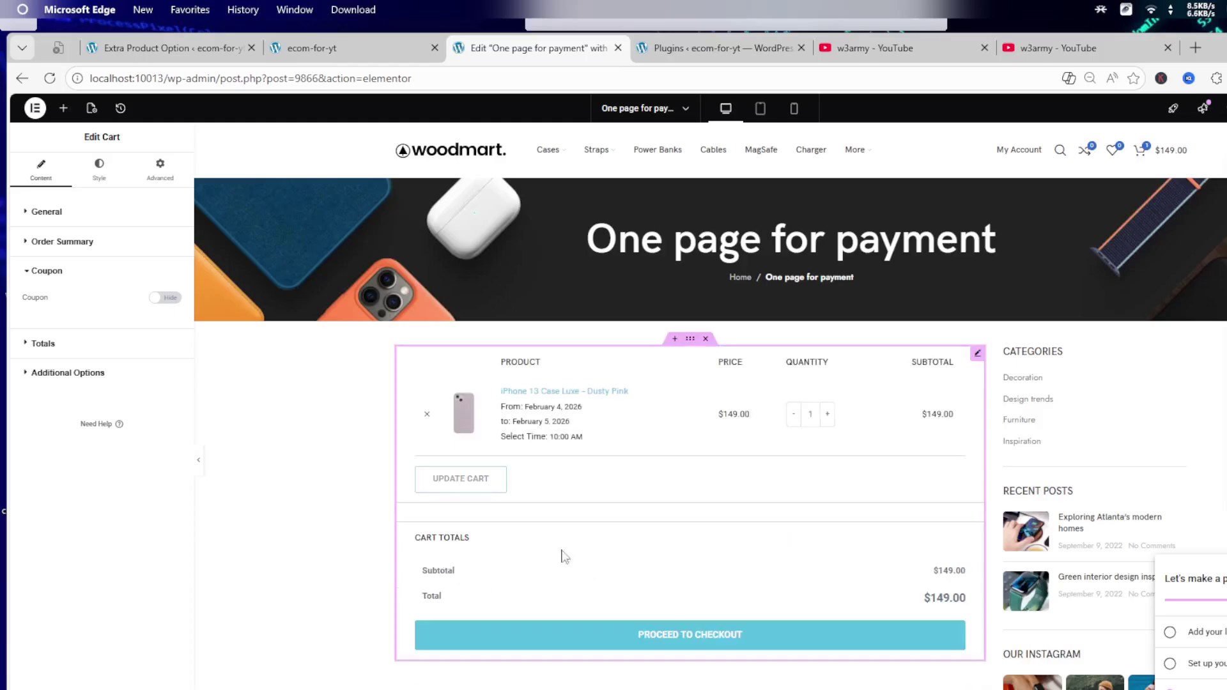
{"action": "left_click", "coordinate": [53, 218]}
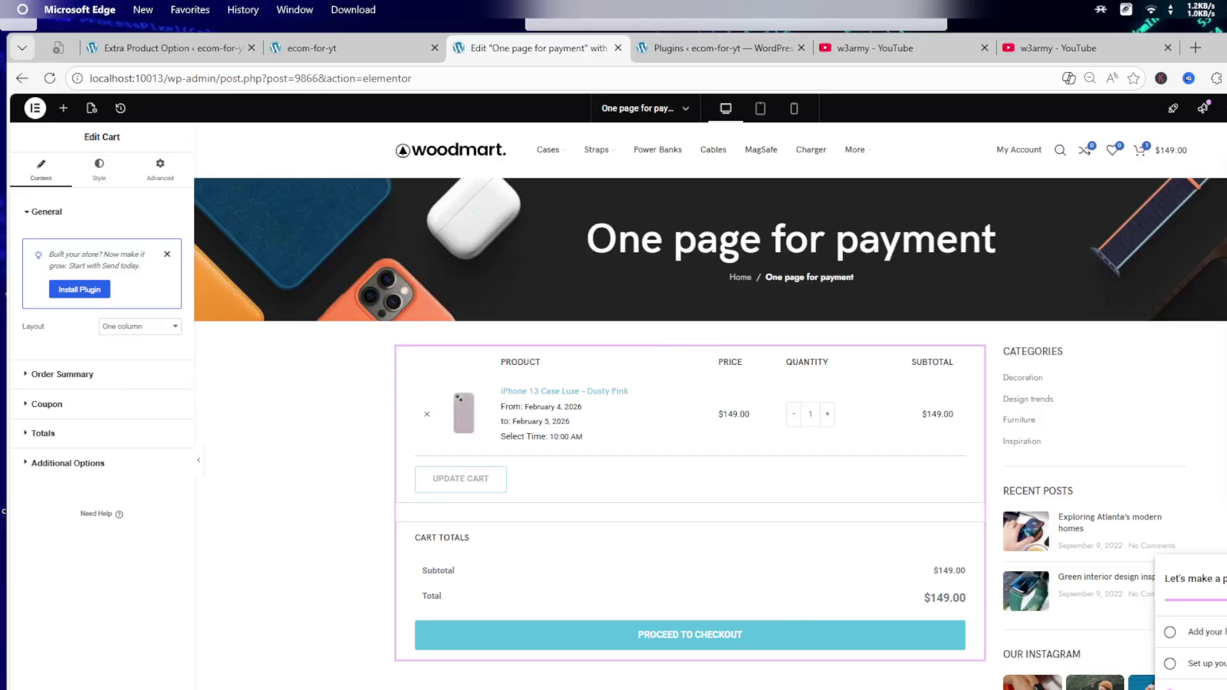
- Search the widgets for "check", add the Checkout widget below the cart, and set its layout to One column
{"action": "left_click", "coordinate": [64, 108]}
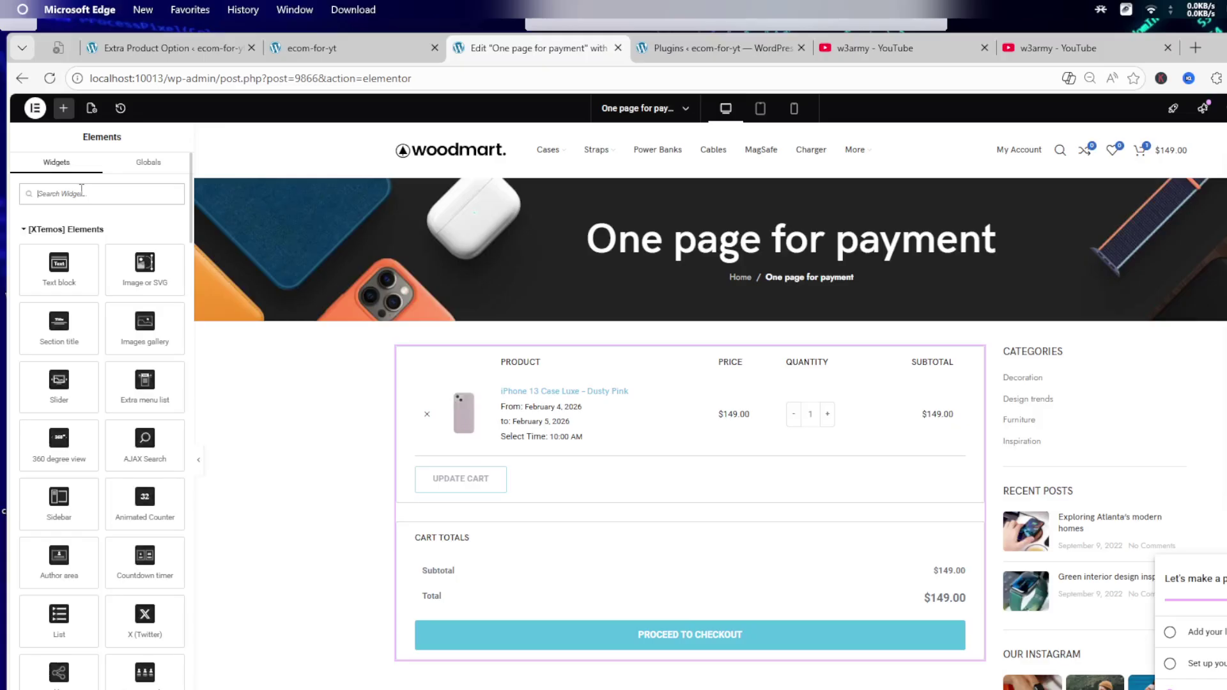
{"action": "type", "text": "check"}
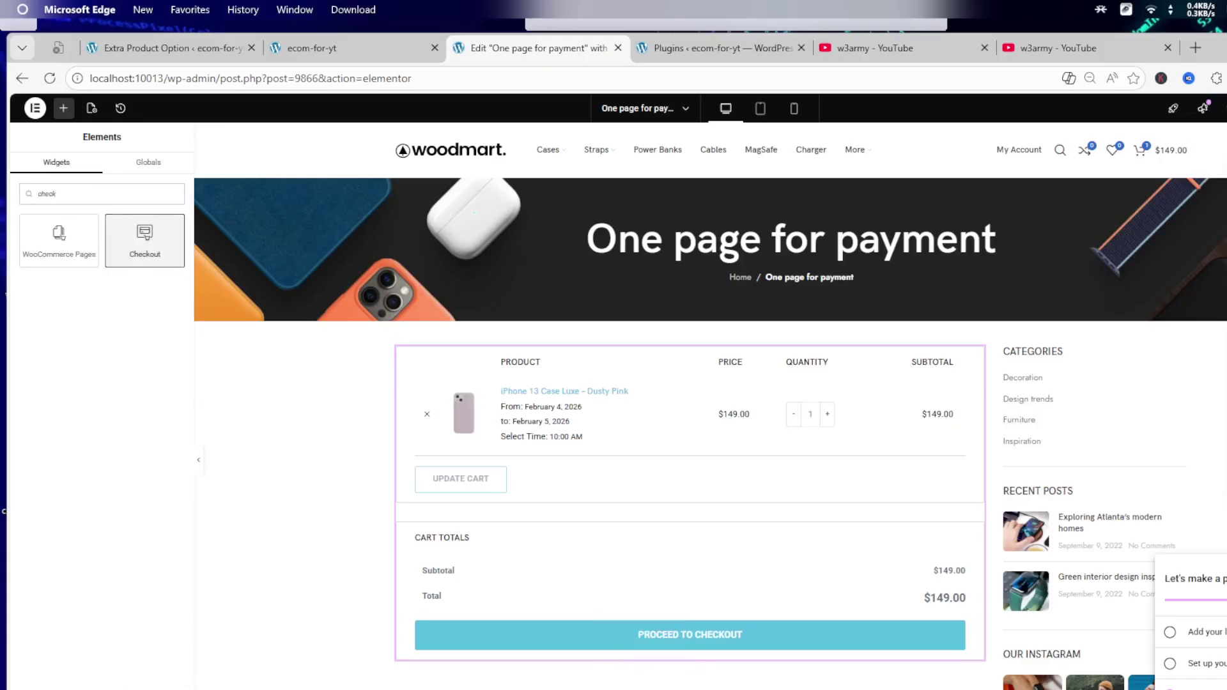
{"action": "left_click", "coordinate": [144, 241]}
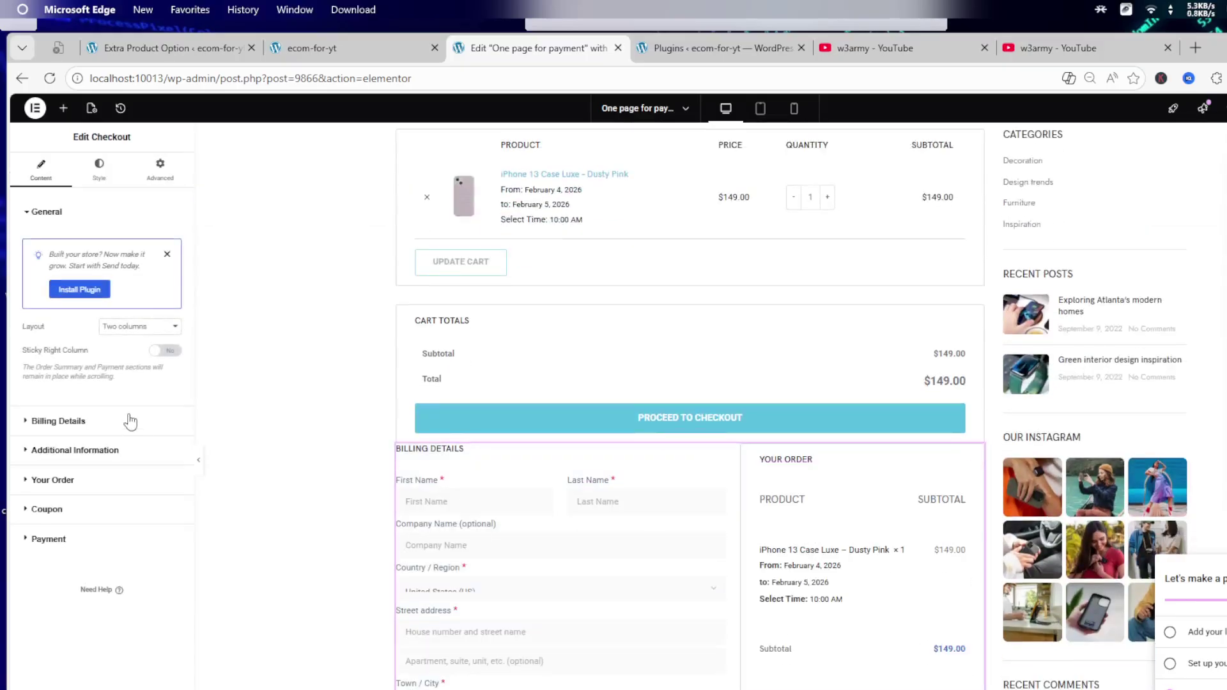
{"action": "left_click", "coordinate": [124, 327]}
{"action": "left_click", "coordinate": [120, 365]}
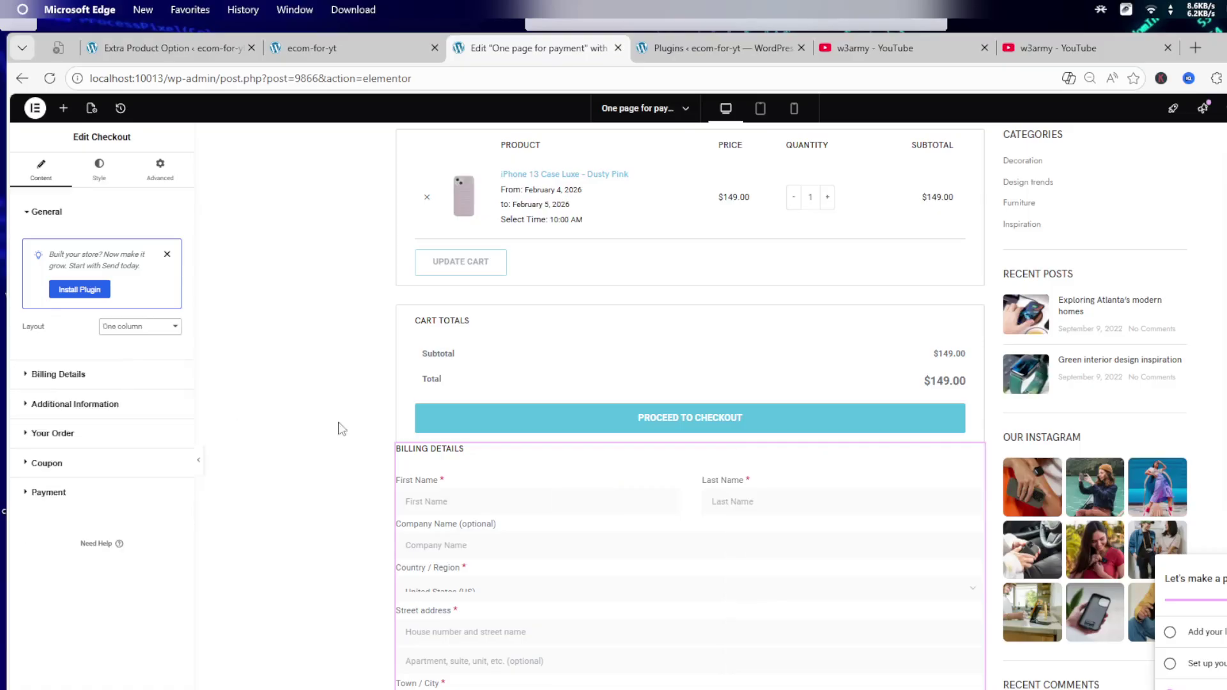
{"action": "scroll", "coordinate": [715, 537], "scroll_direction": "down", "scroll_amount": 10}
{"action": "scroll", "coordinate": [638, 576], "scroll_direction": "down", "scroll_amount": 5}
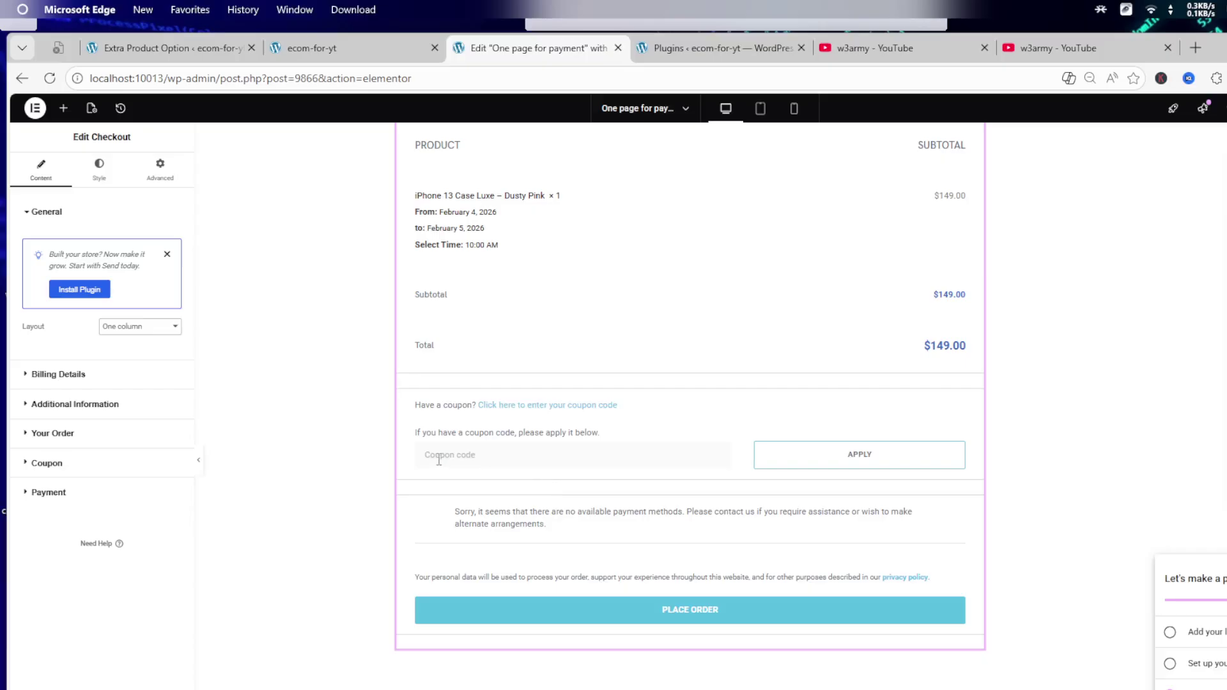
{"action": "scroll", "coordinate": [454, 459], "scroll_direction": "up", "scroll_amount": 15}
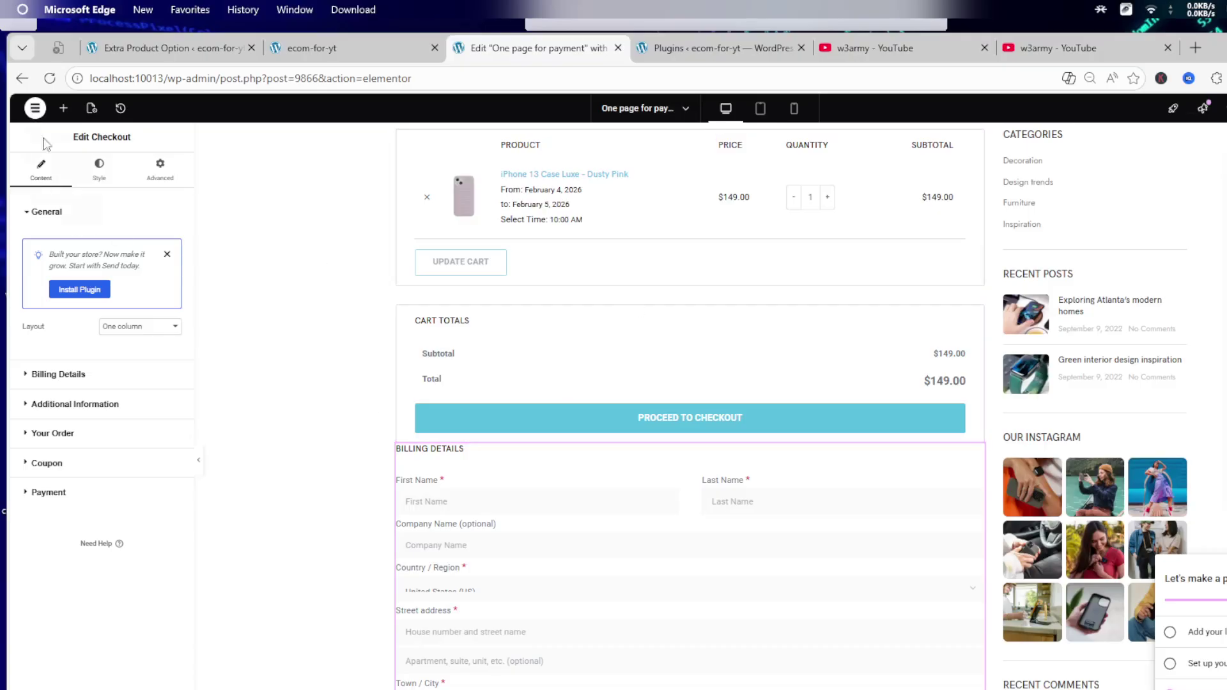
- Exit Elementor to the page's WordPress editor and return to the list of all pages
{"action": "left_click", "coordinate": [35, 108]}
{"action": "left_click", "coordinate": [79, 292]}
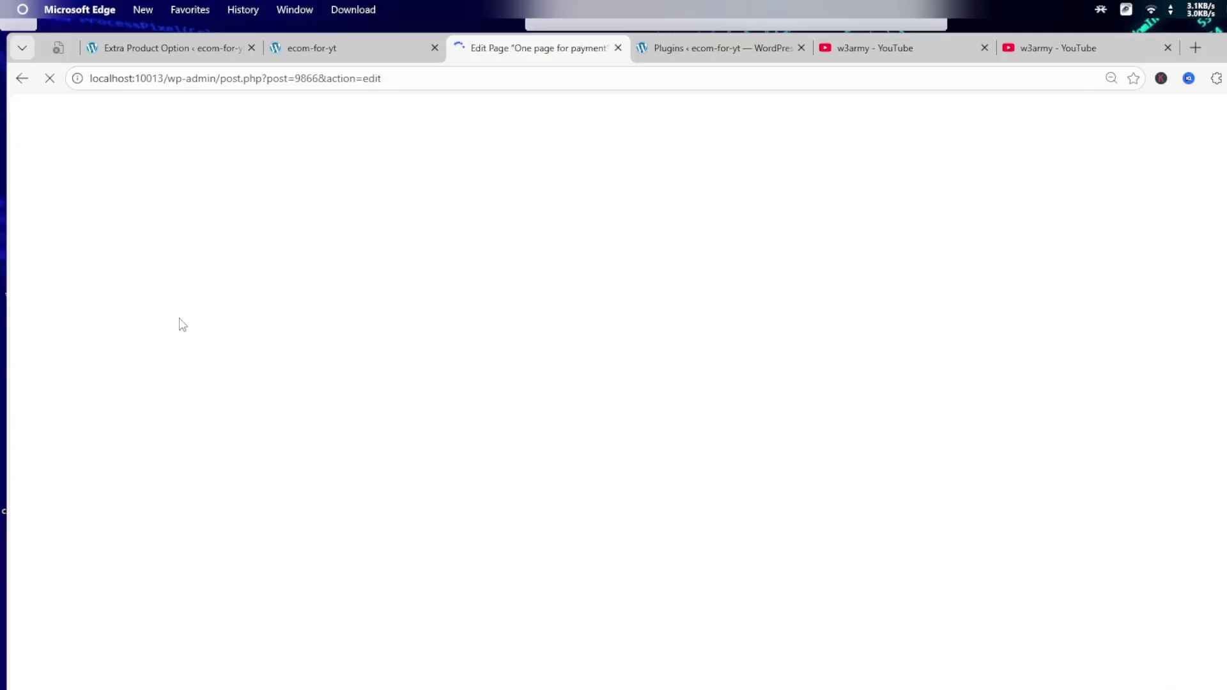
{"action": "left_click", "coordinate": [26, 127]}
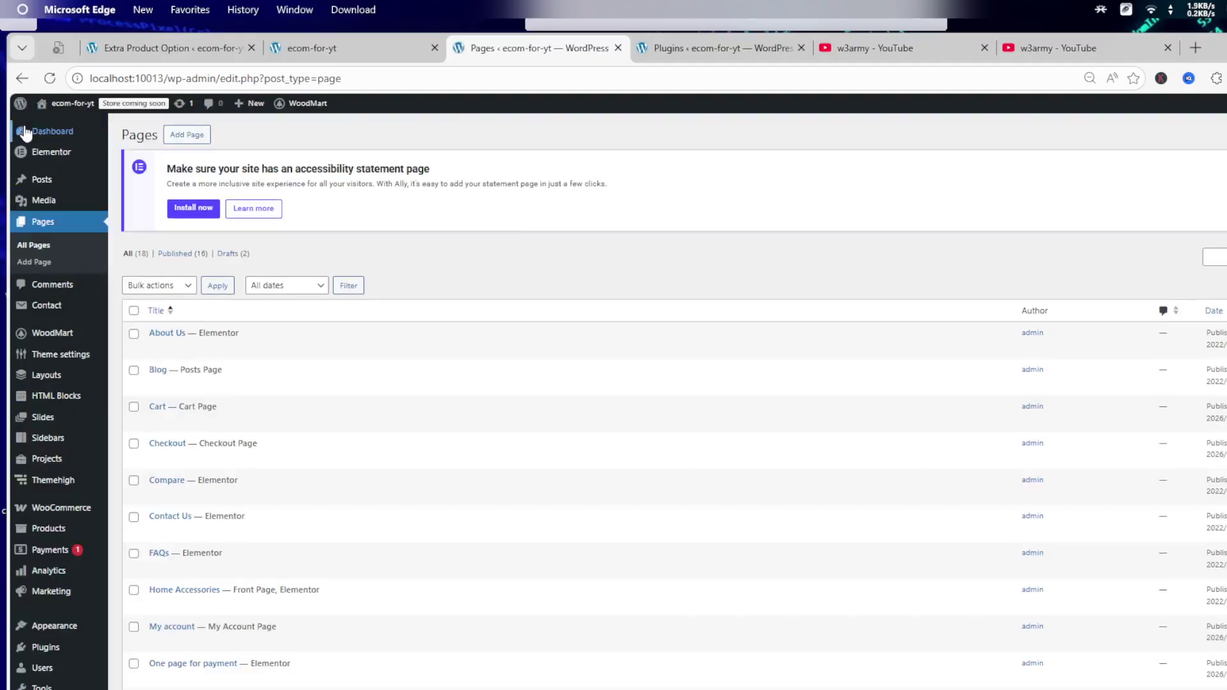
- Open the Page setup section of WooCommerce's Advanced settings and open the Cart page choice
{"action": "mouse_move", "coordinate": [68, 514]}
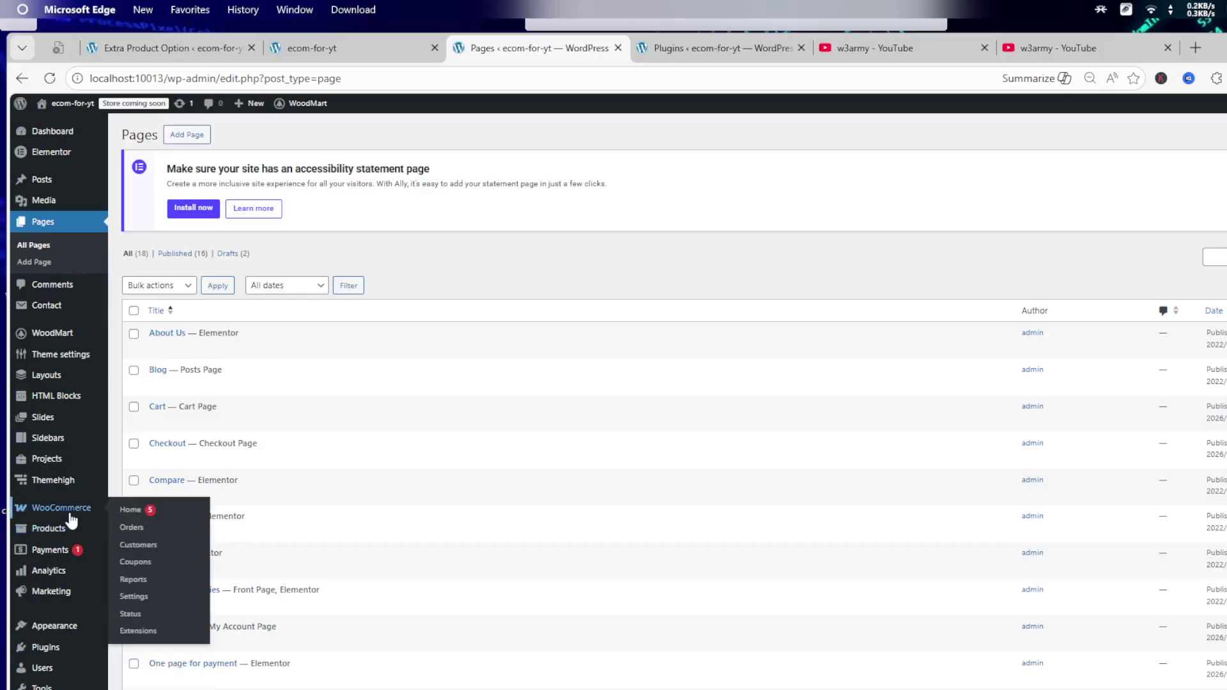
{"action": "left_click", "coordinate": [141, 598]}
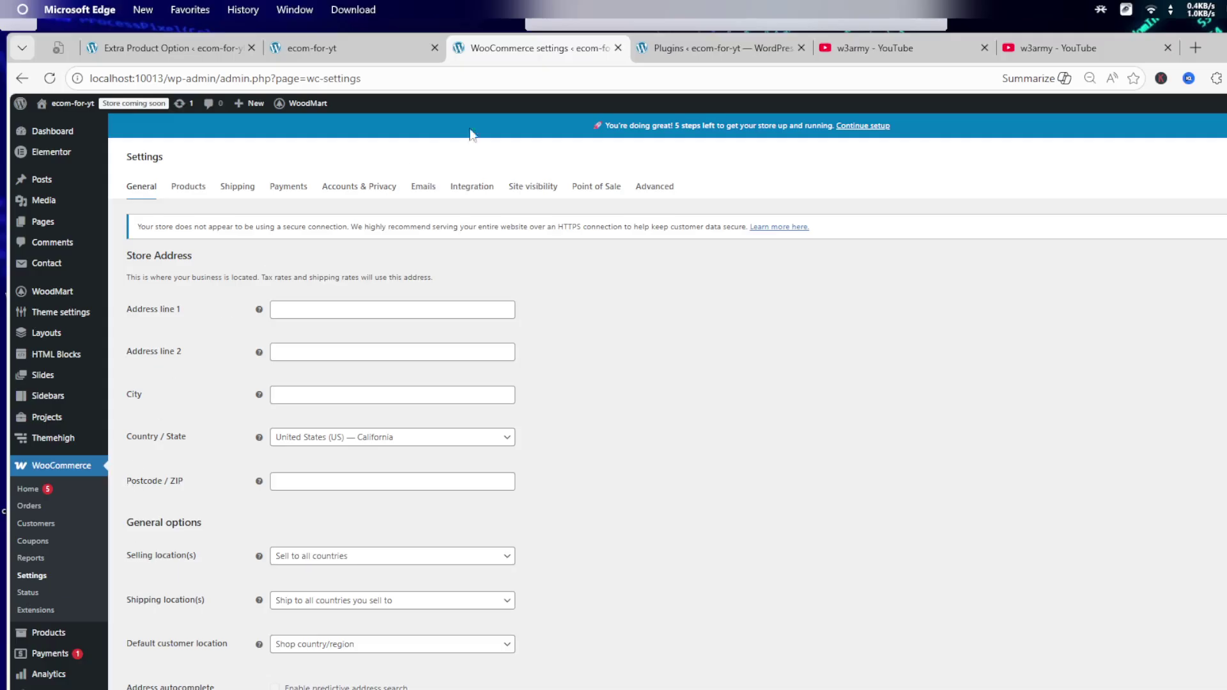
{"action": "left_click", "coordinate": [655, 186]}
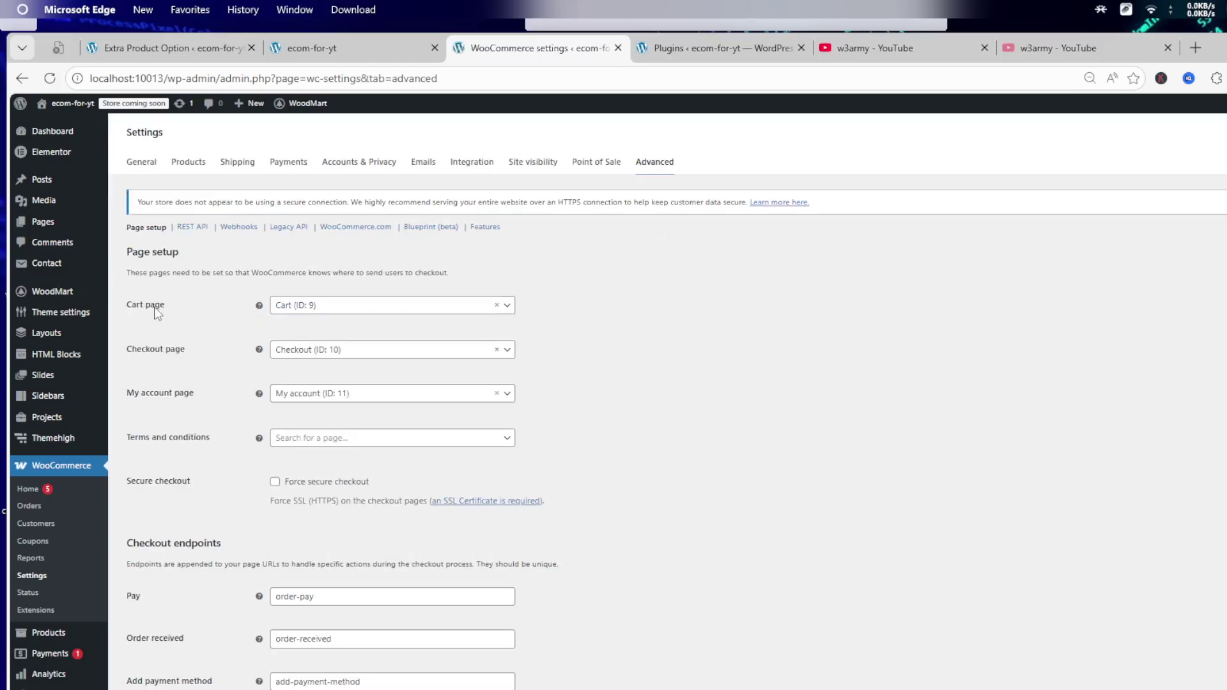
{"action": "left_click", "coordinate": [314, 306]}
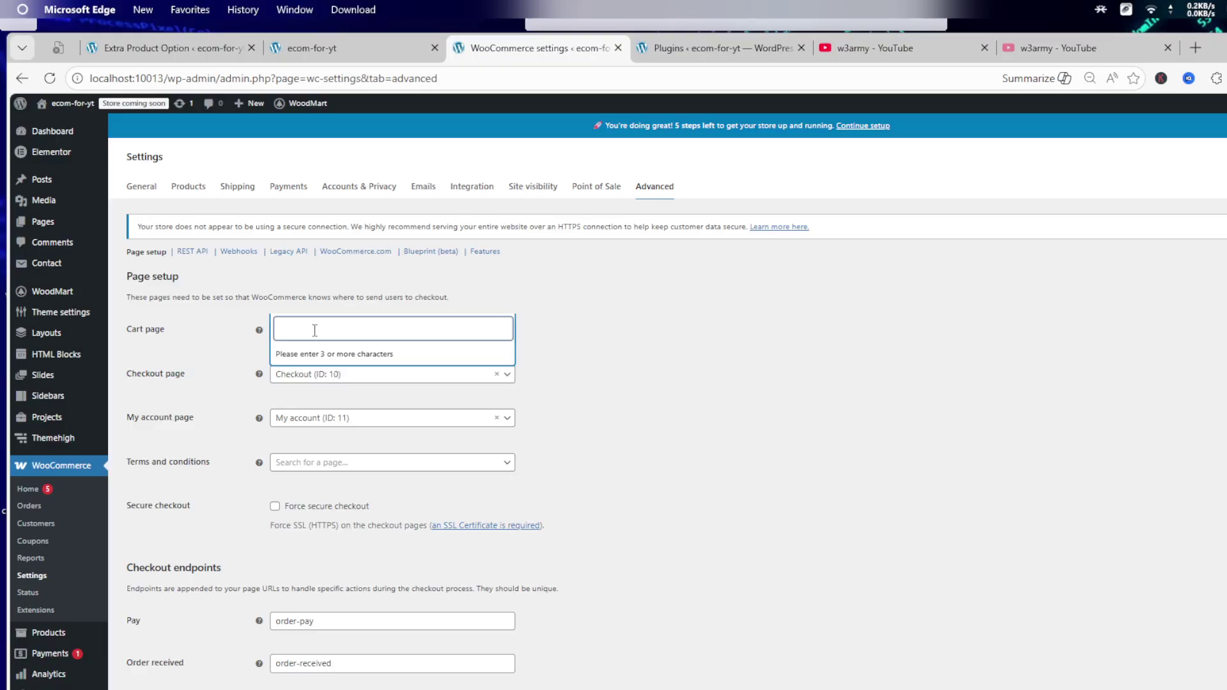
- Open the Pages list in a separate tab and look up the title of the one-page payment page
{"action": "middle_click", "coordinate": [54, 222]}
{"action": "left_click", "coordinate": [614, 51]}
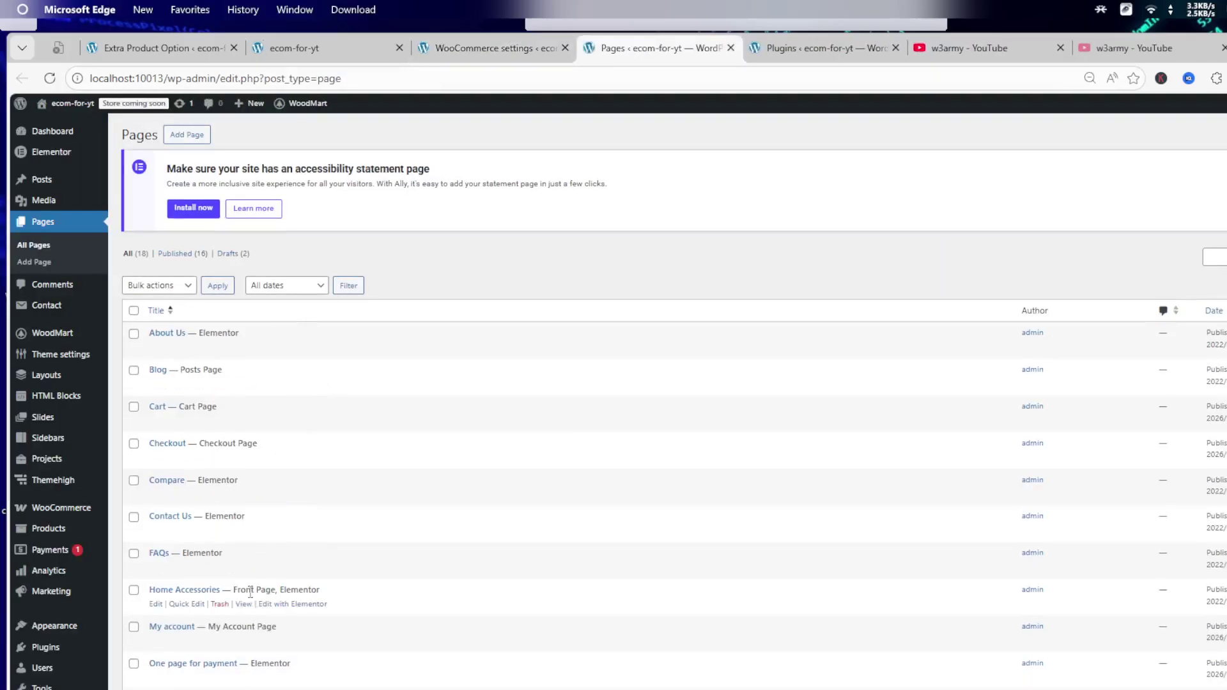
{"action": "scroll", "coordinate": [246, 620], "scroll_direction": "down", "scroll_amount": 3}
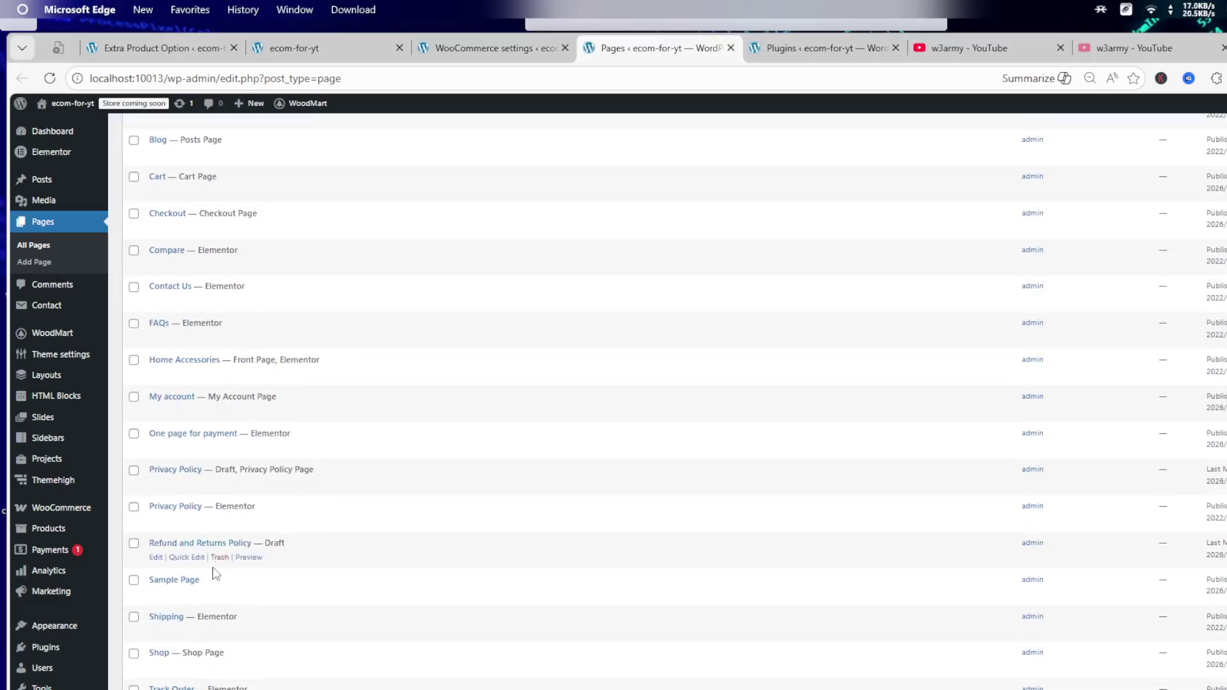
{"action": "scroll", "coordinate": [204, 461], "scroll_direction": "up", "scroll_amount": 1}
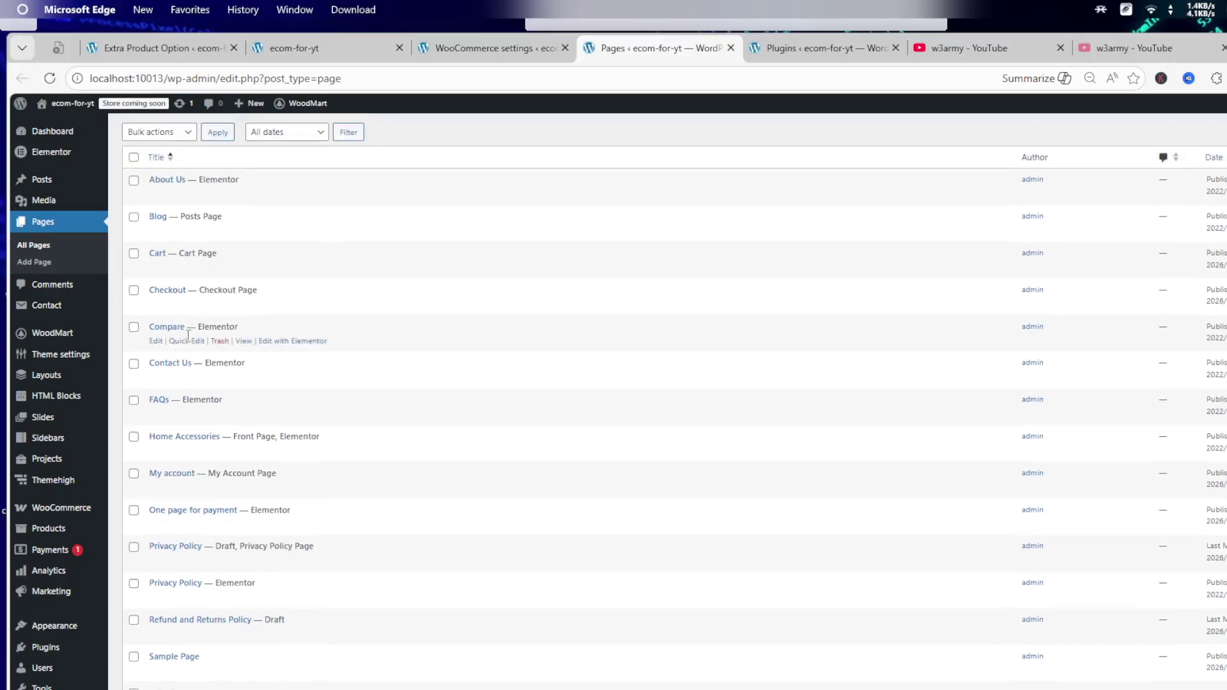
- Search for "one page" in WooCommerce's page setup and set the Cart page to One page for payment
{"action": "left_click", "coordinate": [460, 48]}
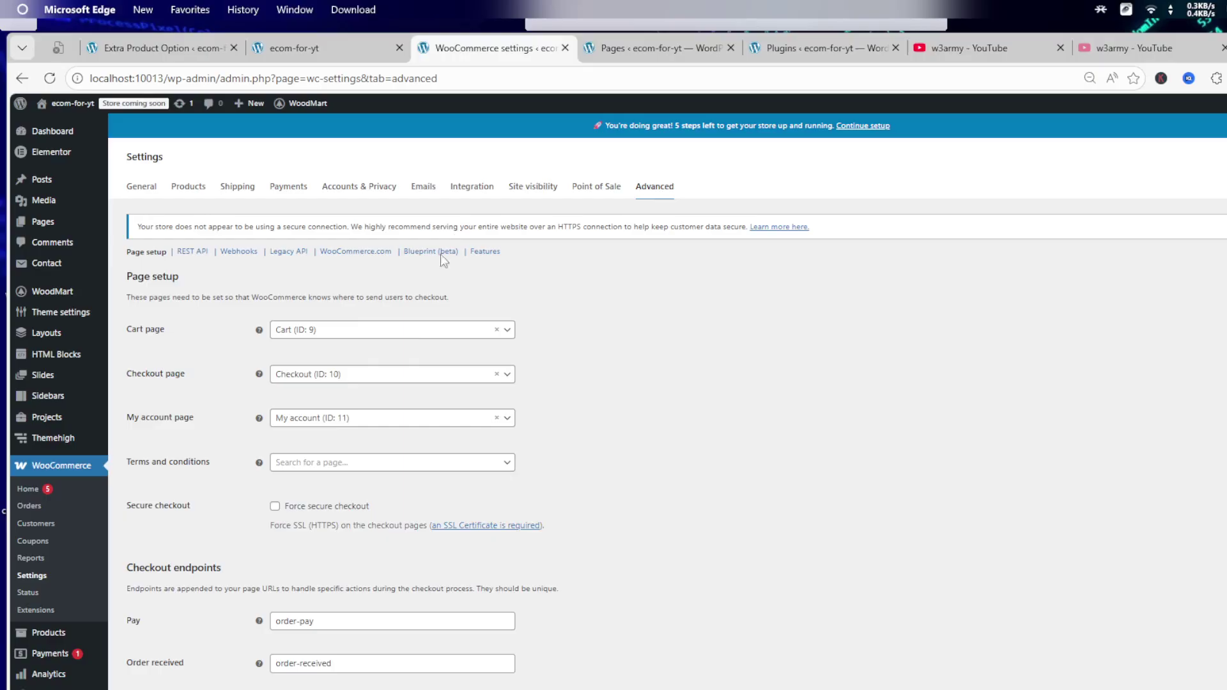
{"action": "left_click", "coordinate": [338, 345]}
{"action": "type", "text": "on"}
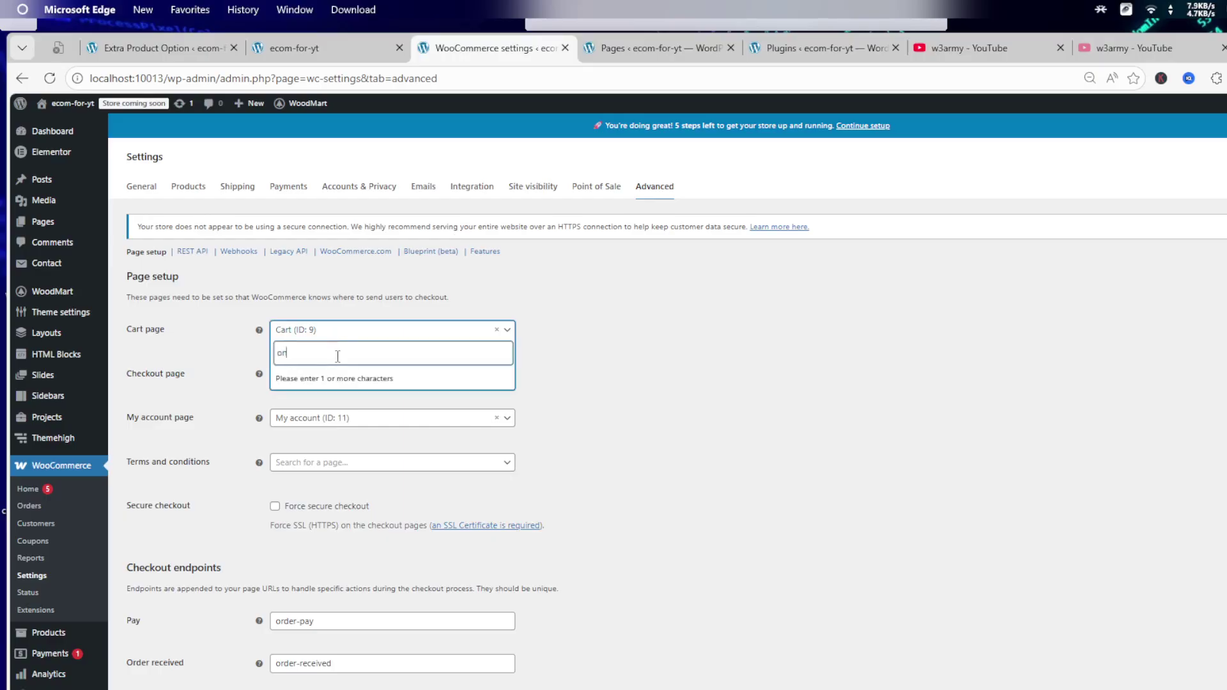
{"action": "type", "text": "e"}
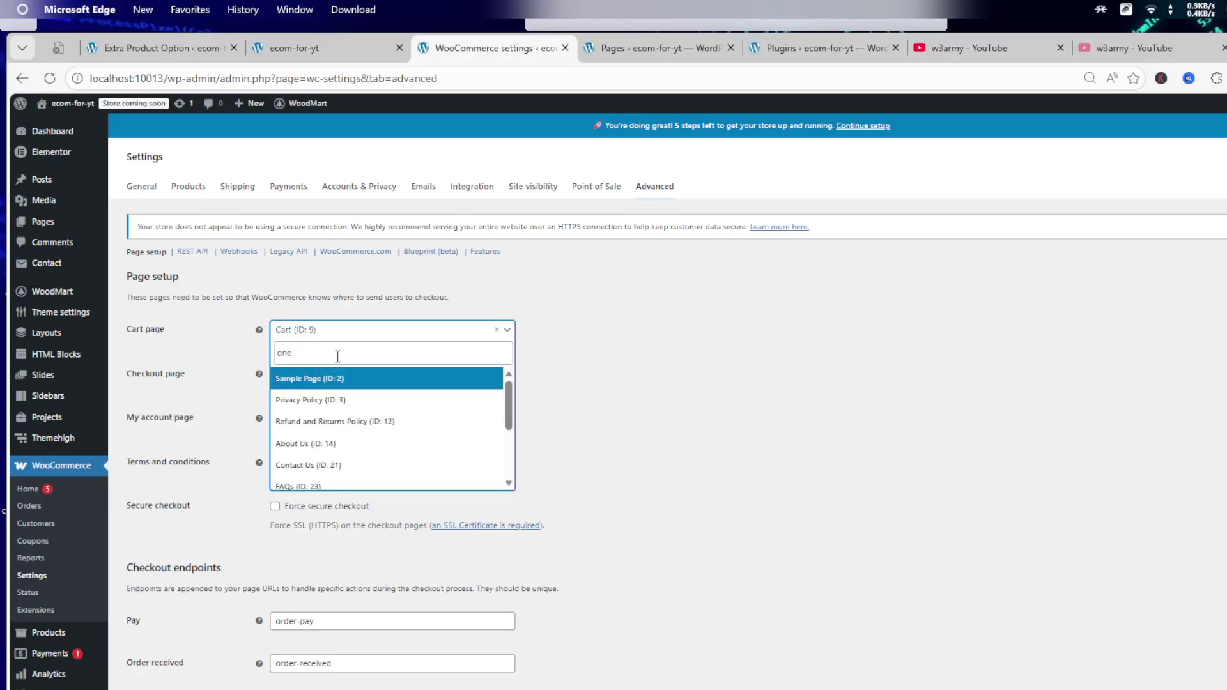
{"action": "type", "text": " page"}
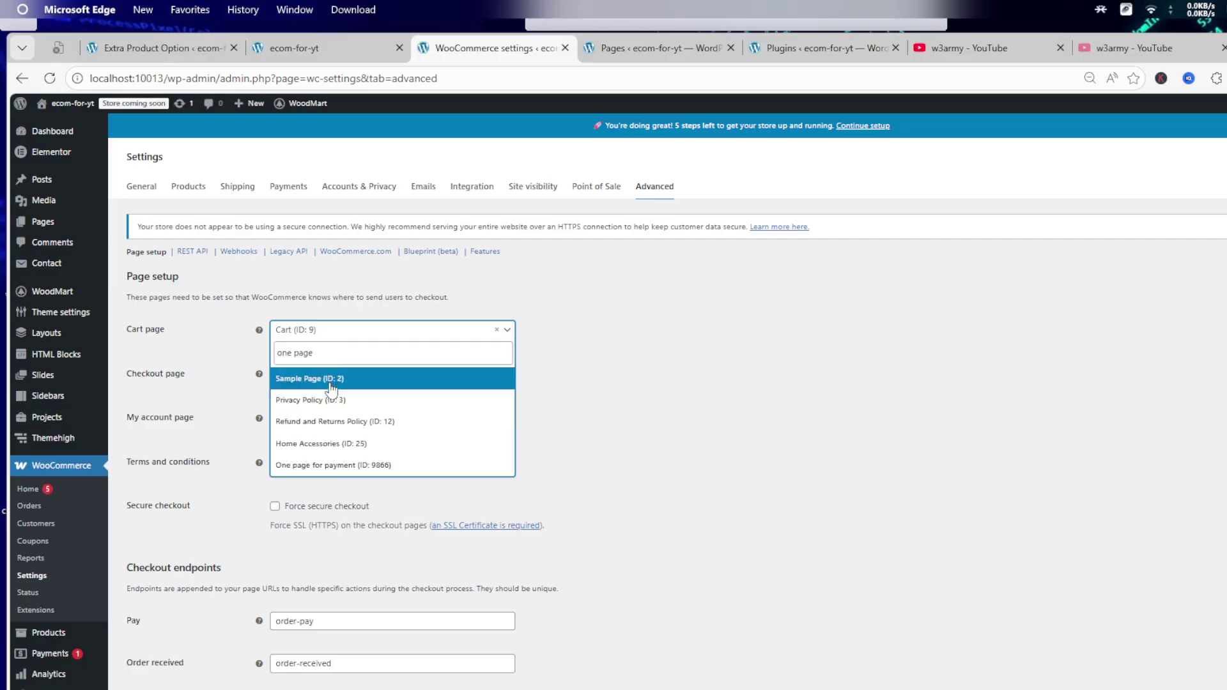
{"action": "left_click", "coordinate": [340, 465]}
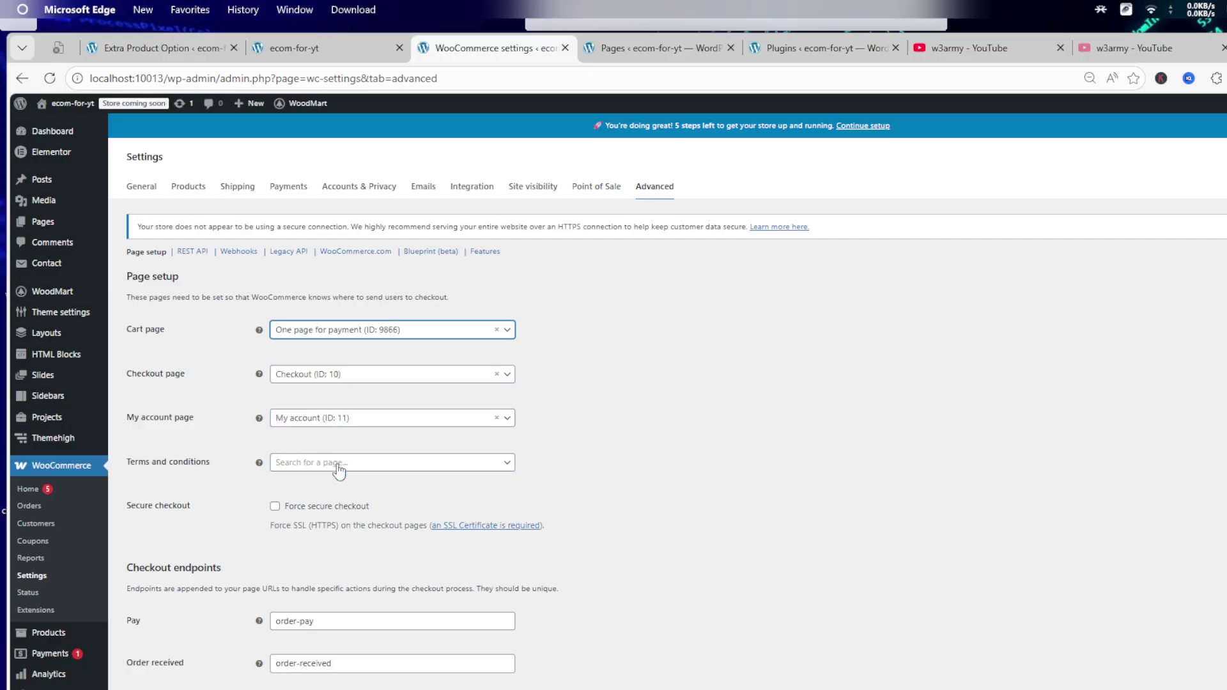
- Save the page setup changes and open the offline payment methods in WooCommerce's Payments settings
{"action": "scroll", "coordinate": [770, 463], "scroll_direction": "down", "scroll_amount": 8}
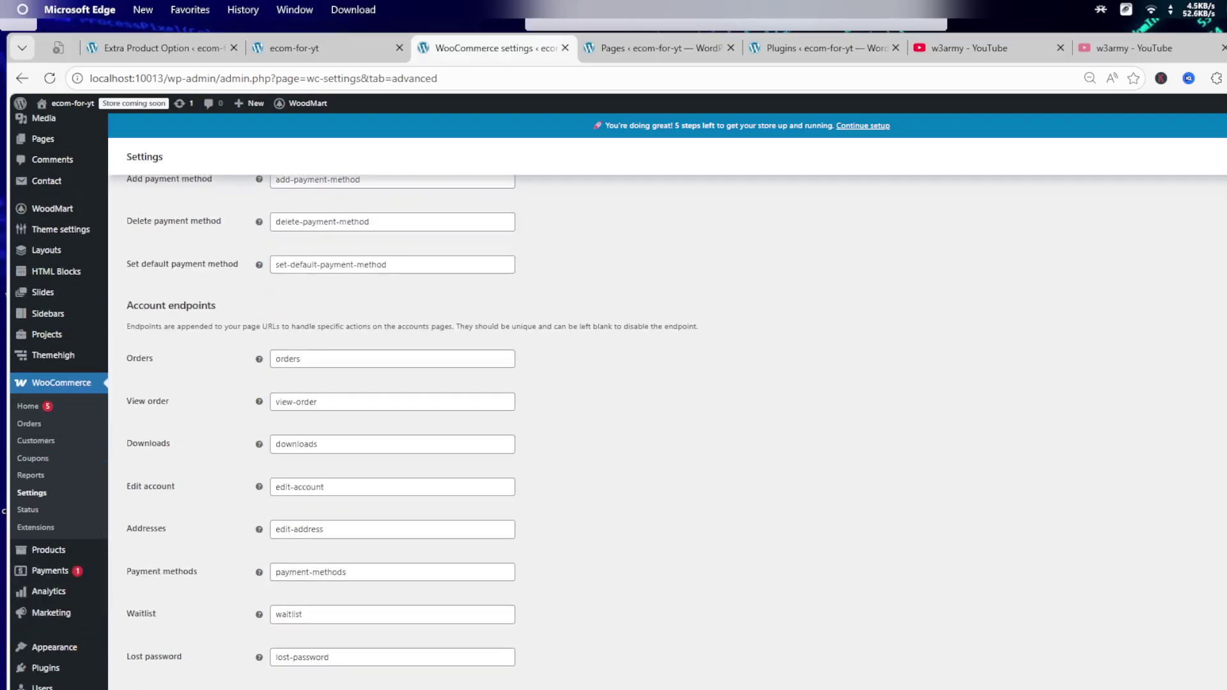
{"action": "key", "text": "super+r"}
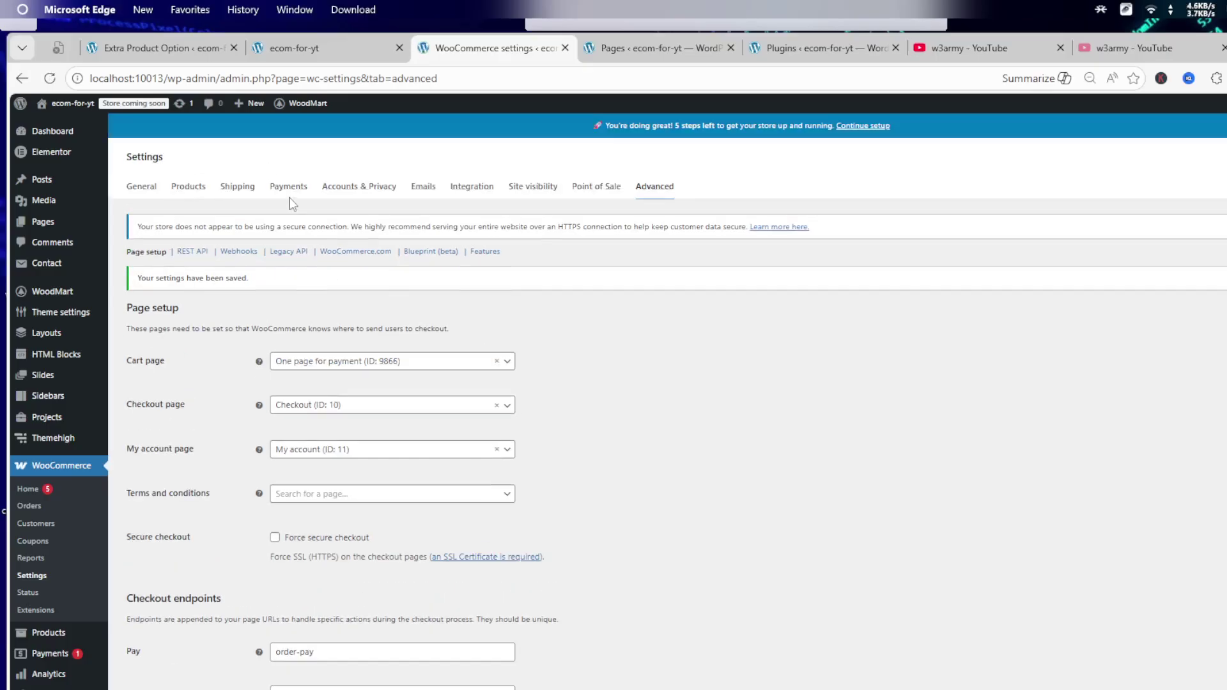
{"action": "left_click", "coordinate": [290, 192]}
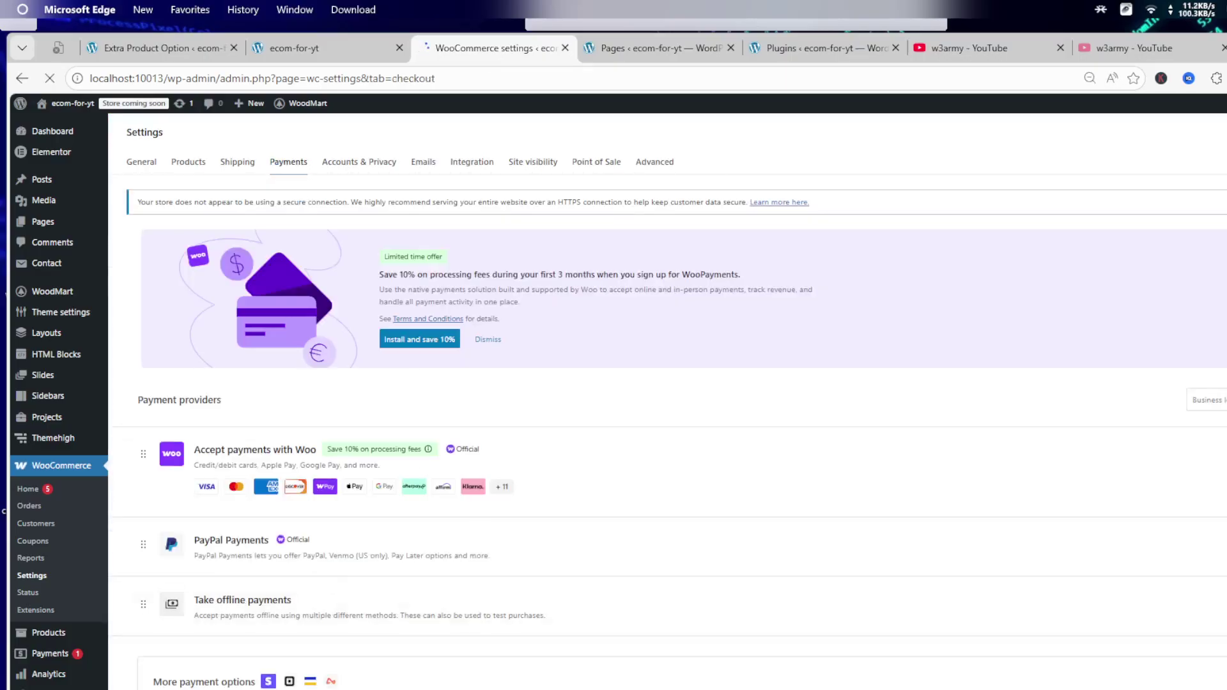
{"action": "left_click", "coordinate": [272, 613]}
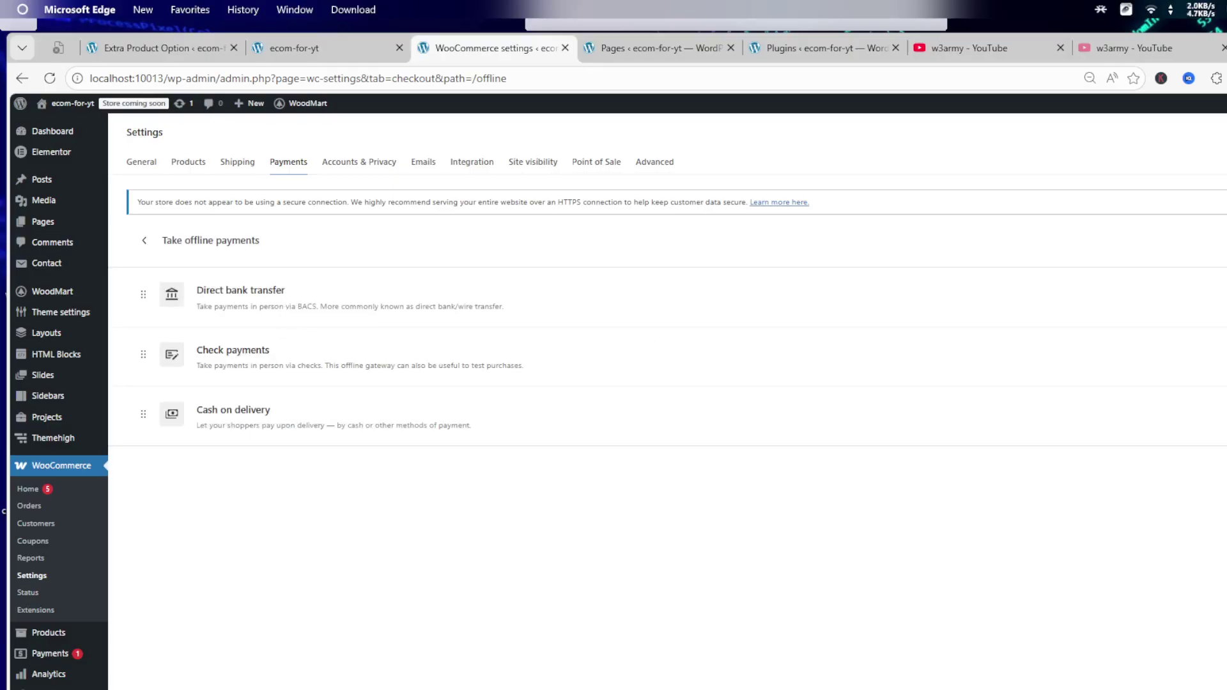
- Visit the storefront and open the iPhone 13 Case Luxe – Dusty Pink product page
{"action": "left_click", "coordinate": [53, 126]}
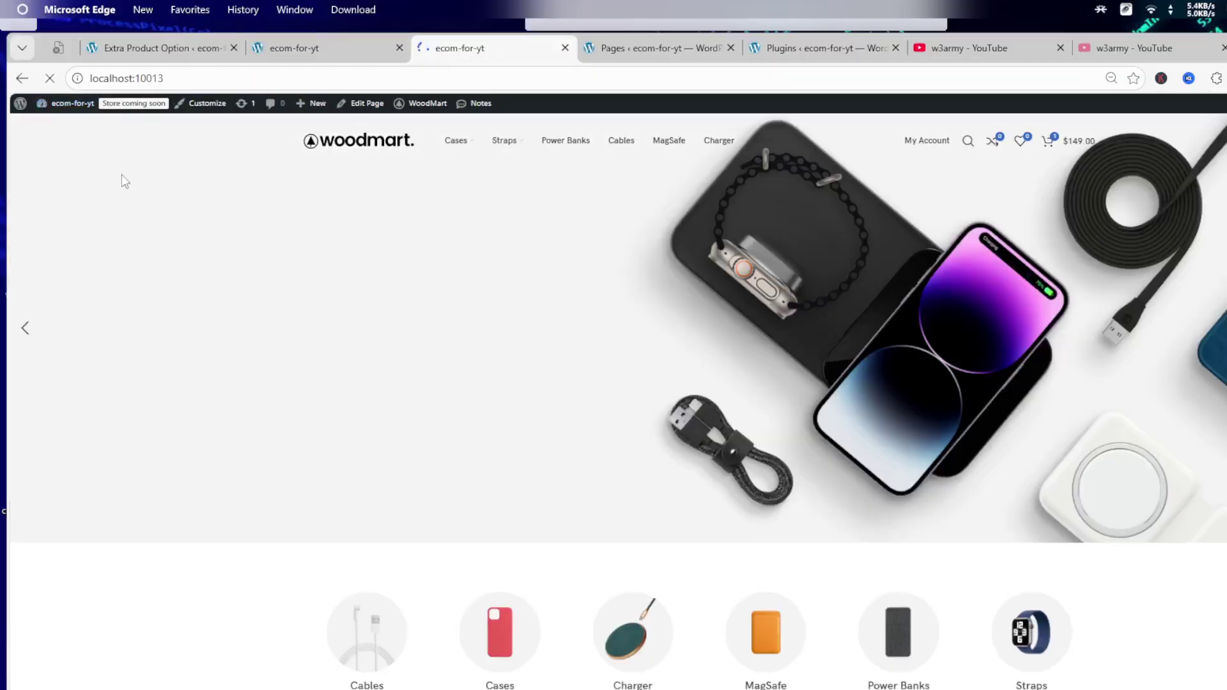
{"action": "scroll", "coordinate": [121, 180], "scroll_direction": "down", "scroll_amount": 5}
{"action": "left_click", "coordinate": [373, 594]}
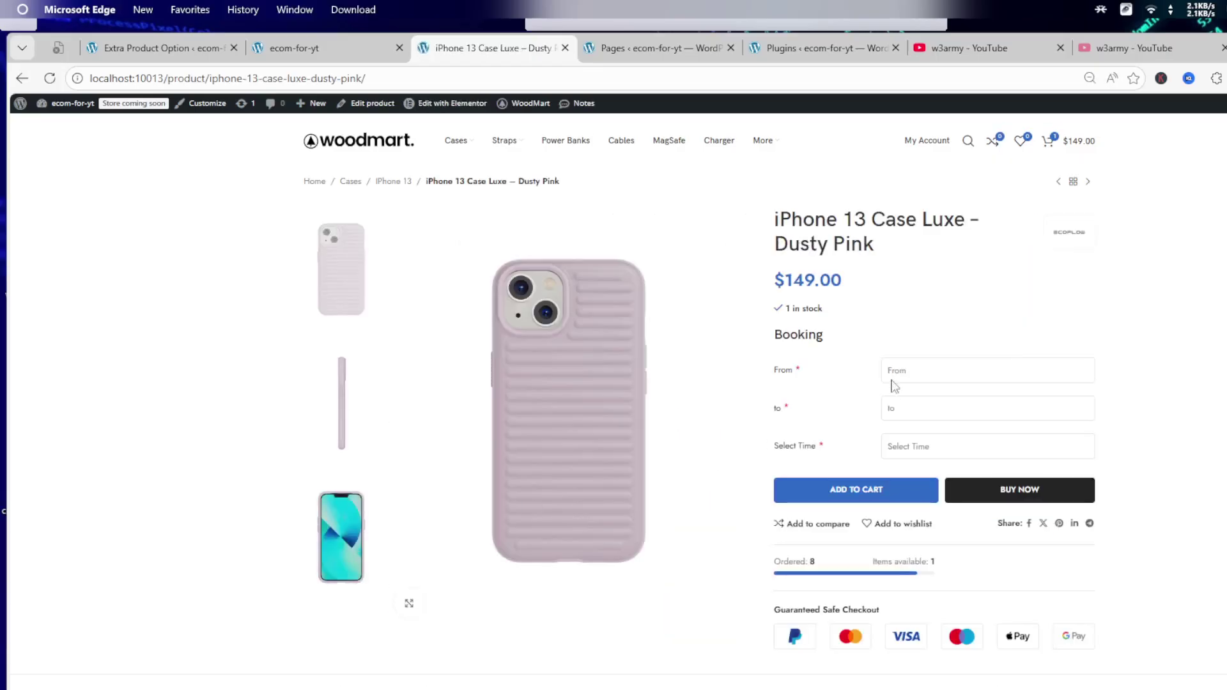
- Set the booking from February 4, 2026 to February 5, 2026 at 06:00 AM and try to add the case to the cart
{"action": "left_click", "coordinate": [898, 372]}
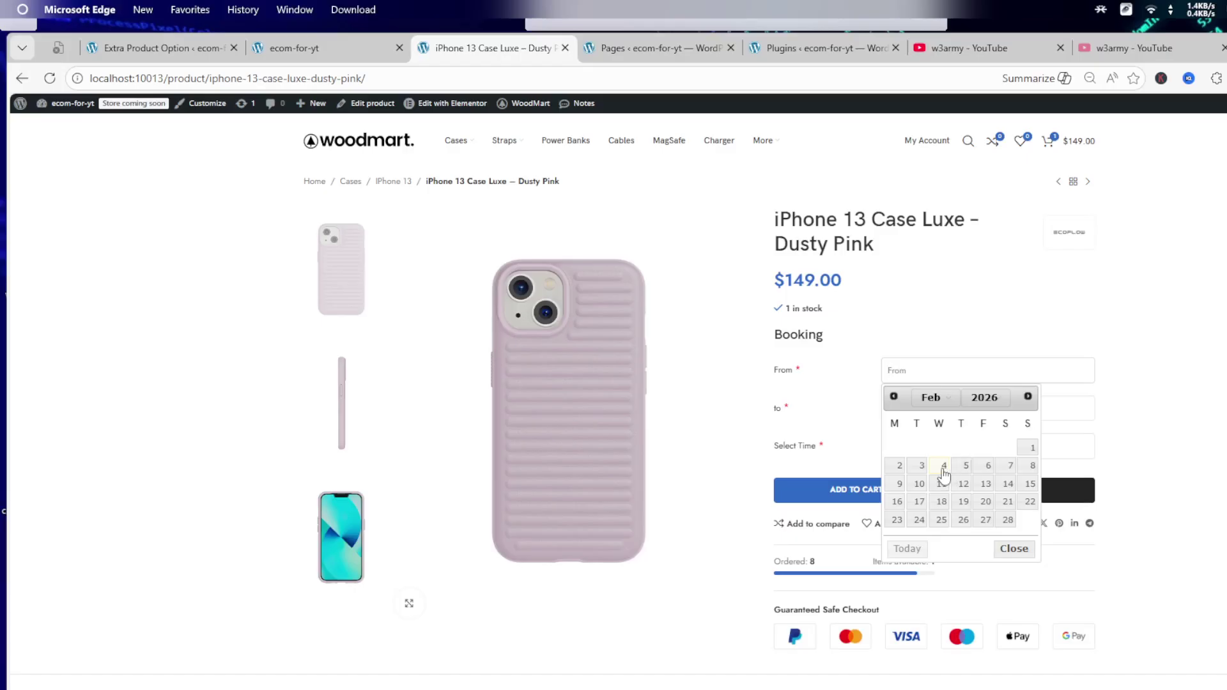
{"action": "left_click", "coordinate": [944, 466]}
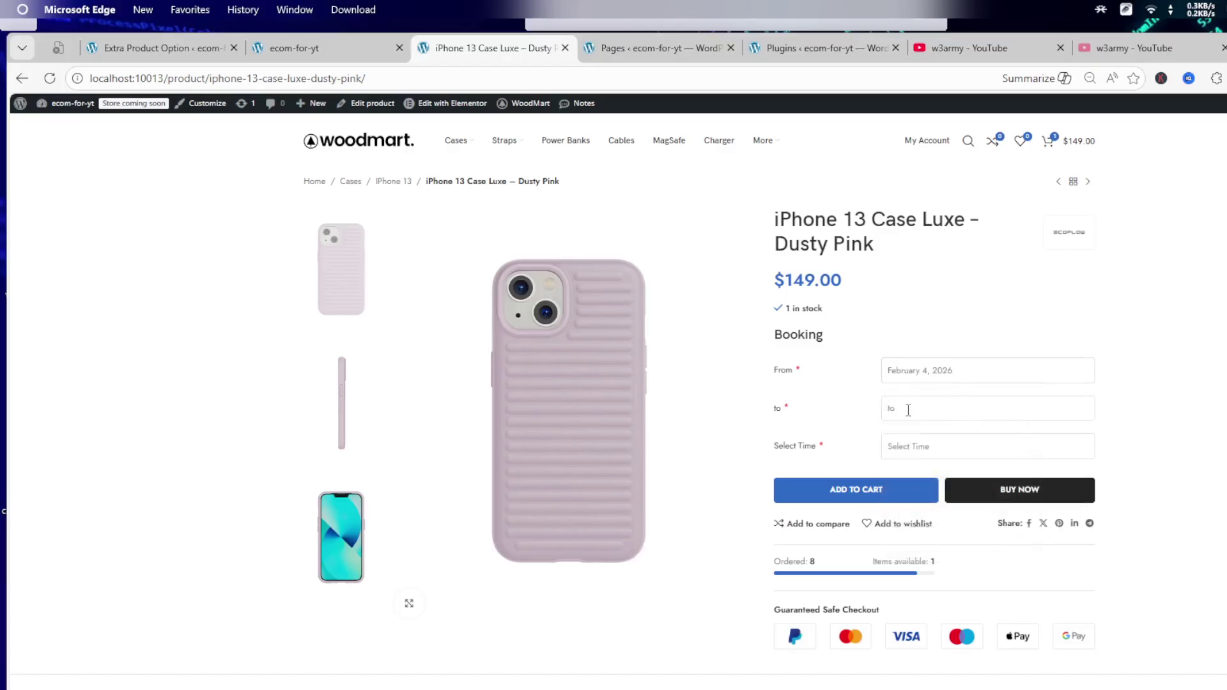
{"action": "left_click", "coordinate": [908, 409]}
{"action": "left_click", "coordinate": [963, 507]}
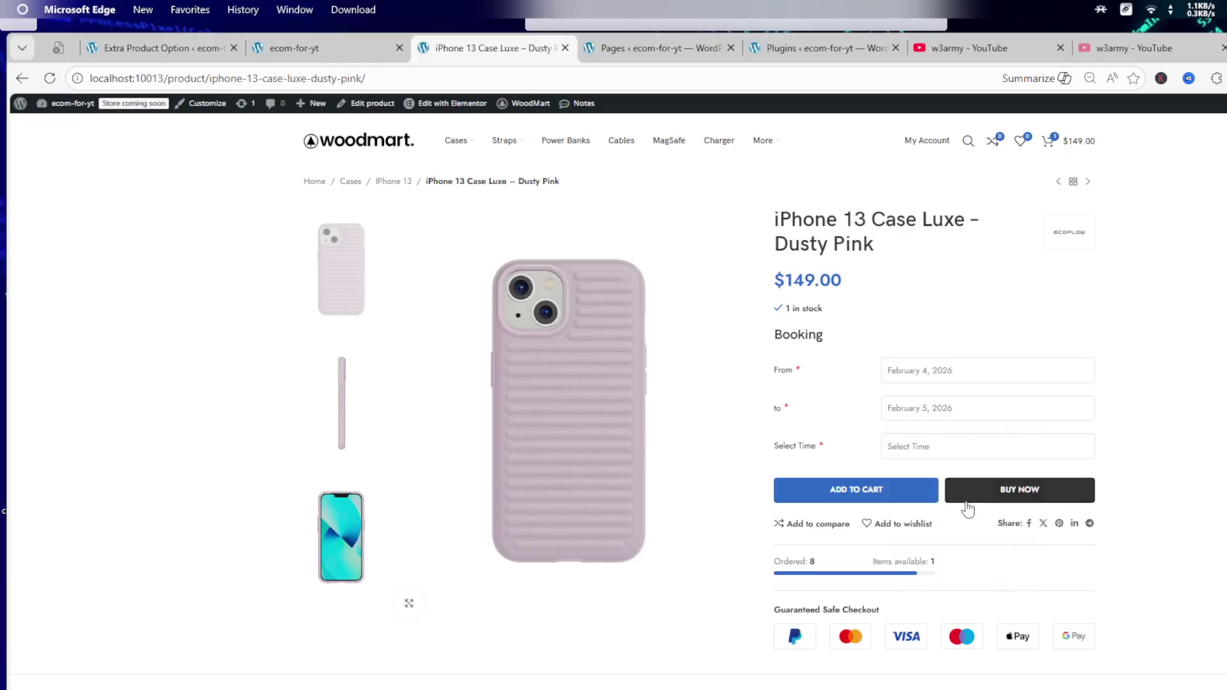
{"action": "left_click", "coordinate": [926, 446]}
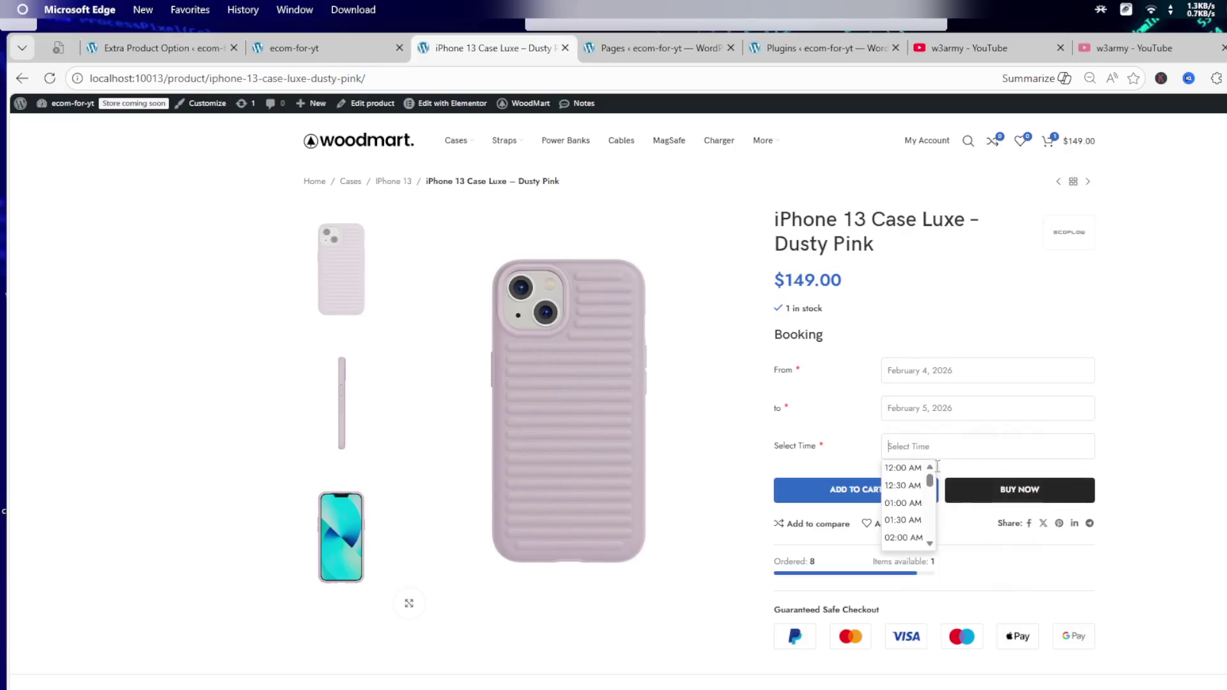
{"action": "scroll", "coordinate": [912, 531], "scroll_direction": "down", "scroll_amount": 3}
{"action": "left_click", "coordinate": [900, 515]}
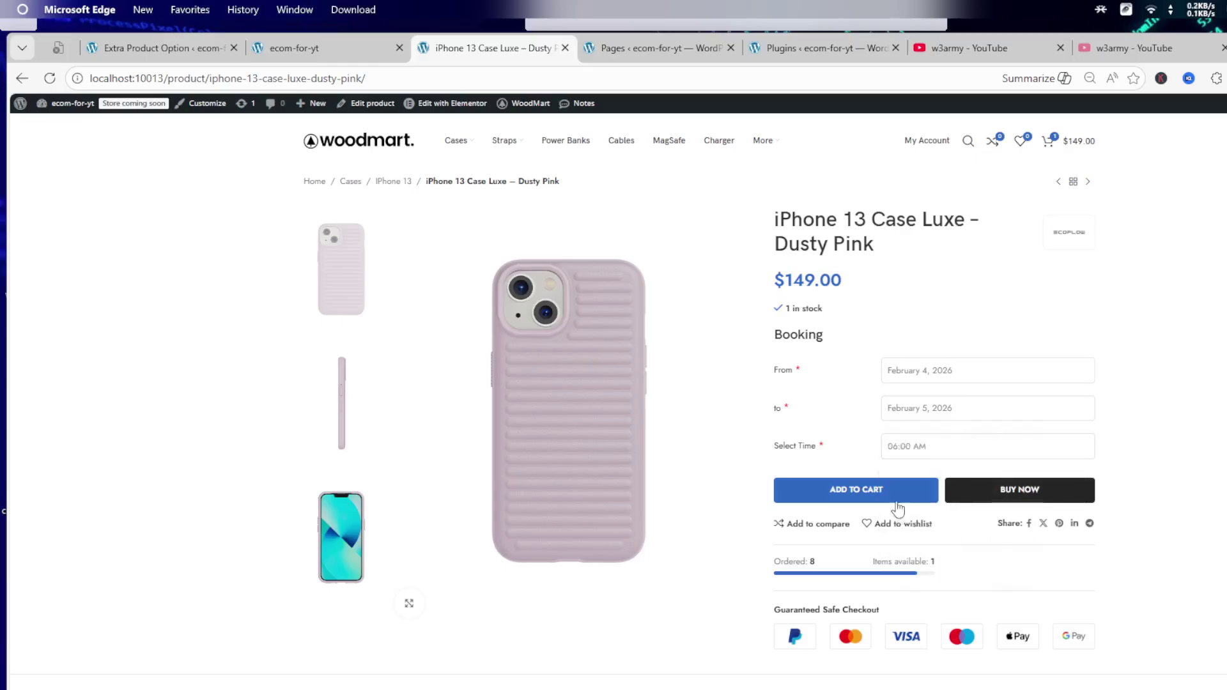
{"action": "left_click", "coordinate": [844, 500]}
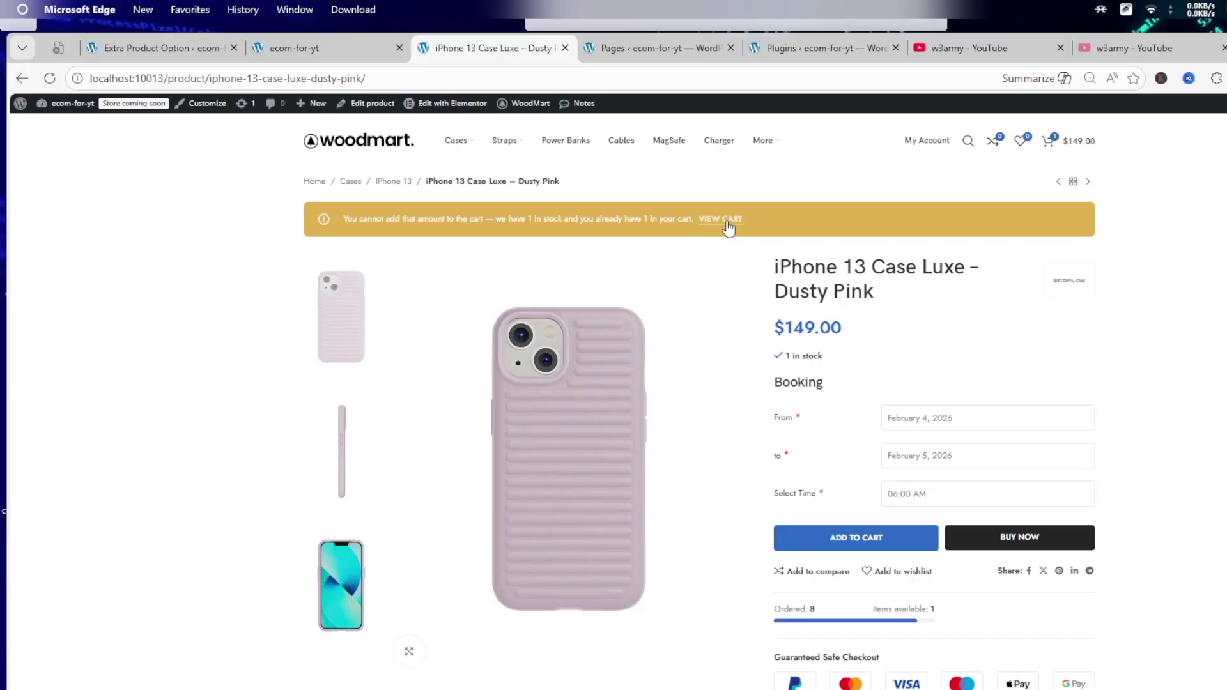
- View the cart and examine the cart totals, billing details and order sections on the One page for payment page
{"action": "left_click", "coordinate": [727, 224]}
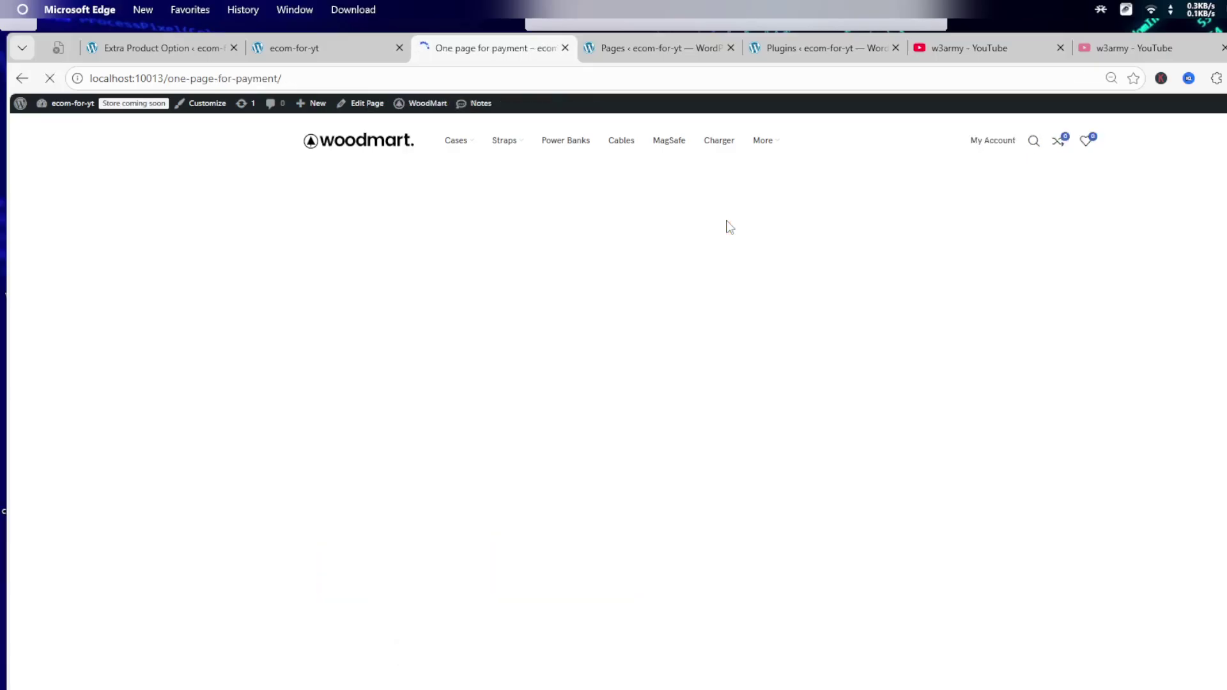
{"action": "scroll", "coordinate": [726, 224], "scroll_direction": "down", "scroll_amount": 5}
{"action": "scroll", "coordinate": [639, 447], "scroll_direction": "down", "scroll_amount": 10}
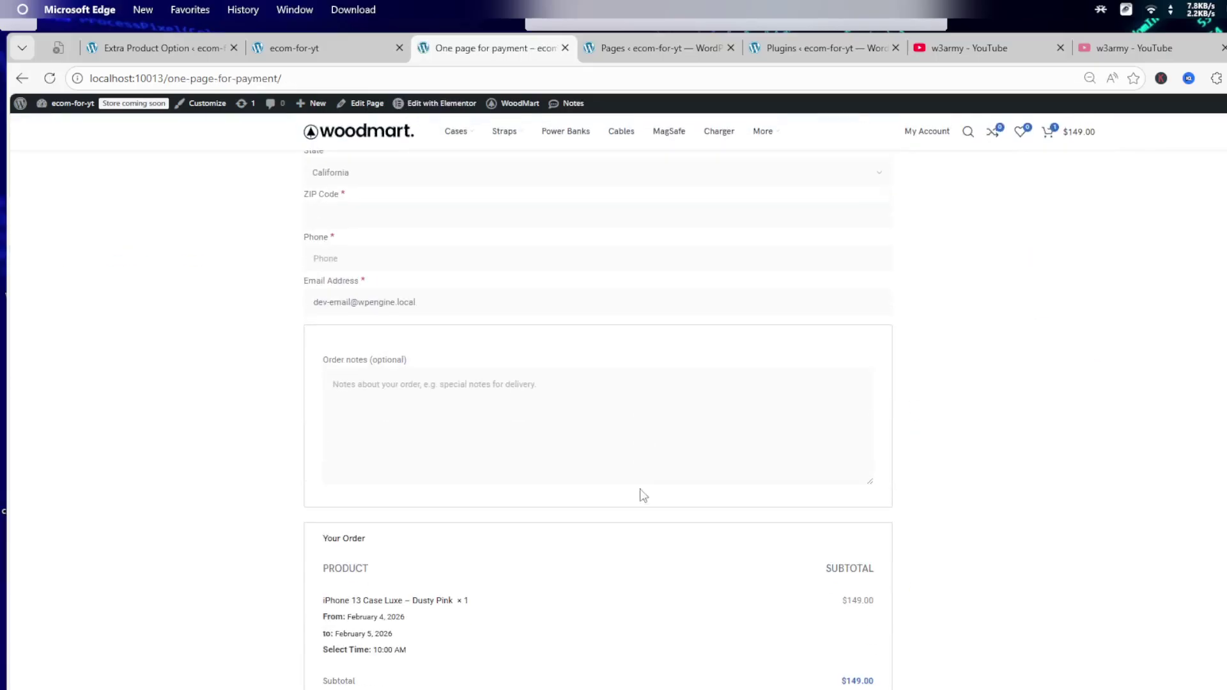
{"action": "scroll", "coordinate": [633, 515], "scroll_direction": "up", "scroll_amount": 10}
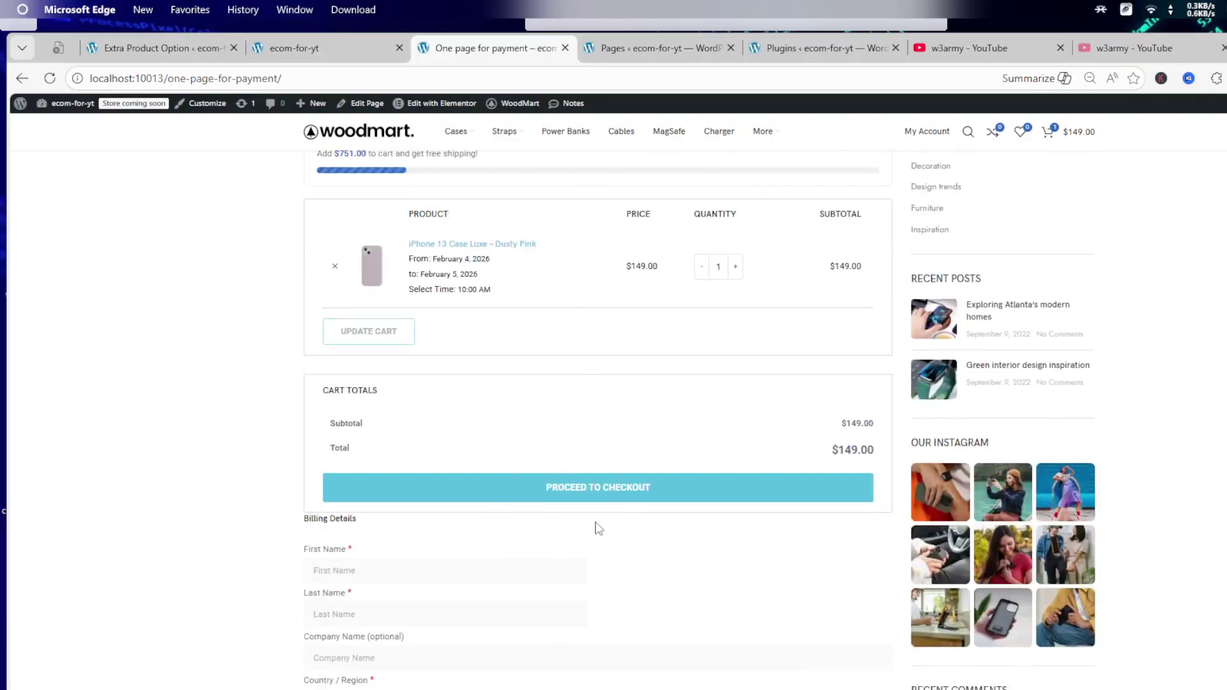
{"action": "scroll", "coordinate": [597, 533], "scroll_direction": "down", "scroll_amount": 5}
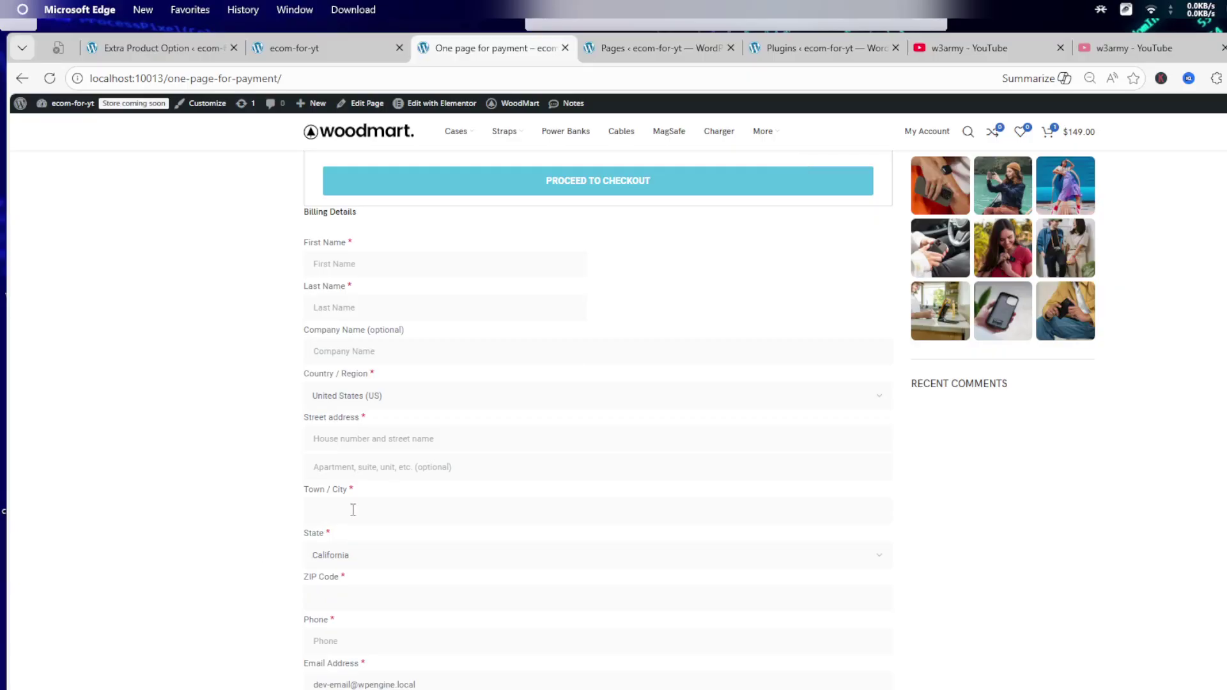
{"action": "scroll", "coordinate": [435, 554], "scroll_direction": "down", "scroll_amount": 2}
{"action": "scroll", "coordinate": [436, 554], "scroll_direction": "down", "scroll_amount": 5}
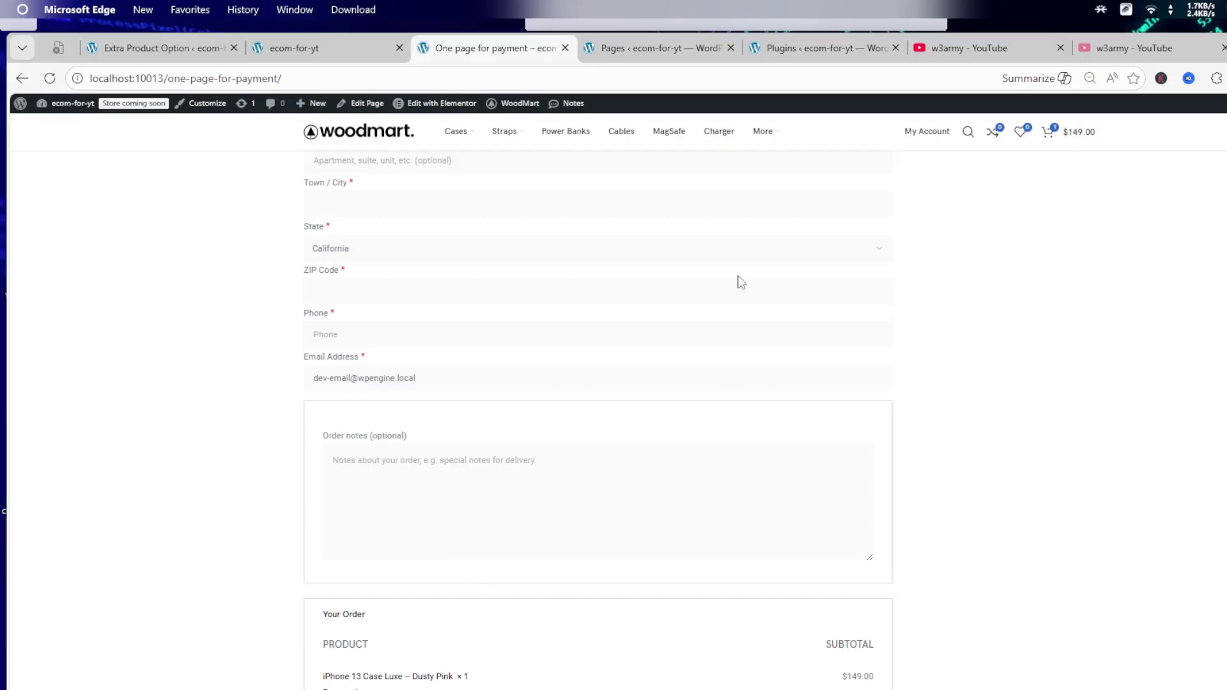
{"action": "mouse_move", "coordinate": [977, 46]}
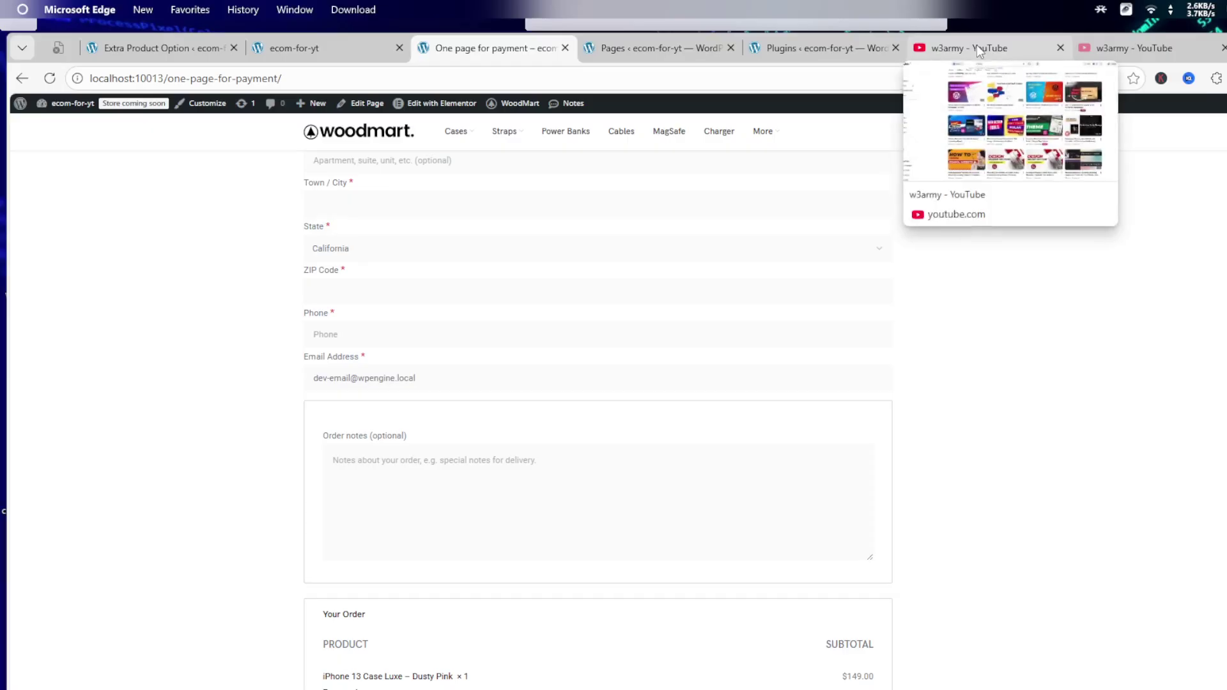